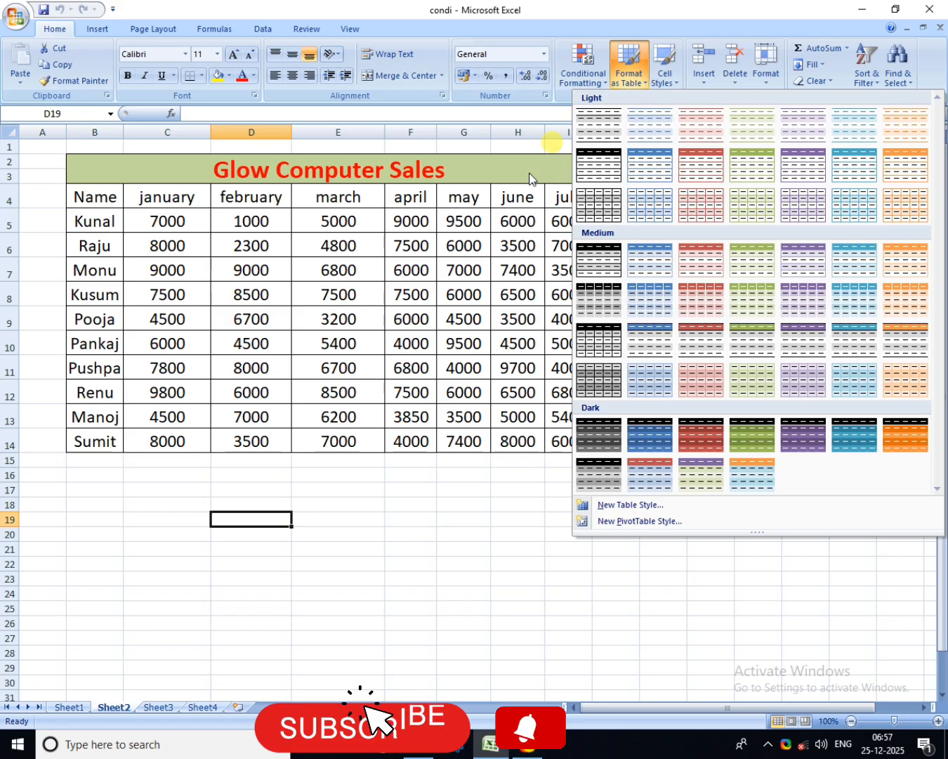
# Step: Review the available commands for inserting, deleting and formatting cells, rows, columns and sheets
pyautogui.click(499, 150)
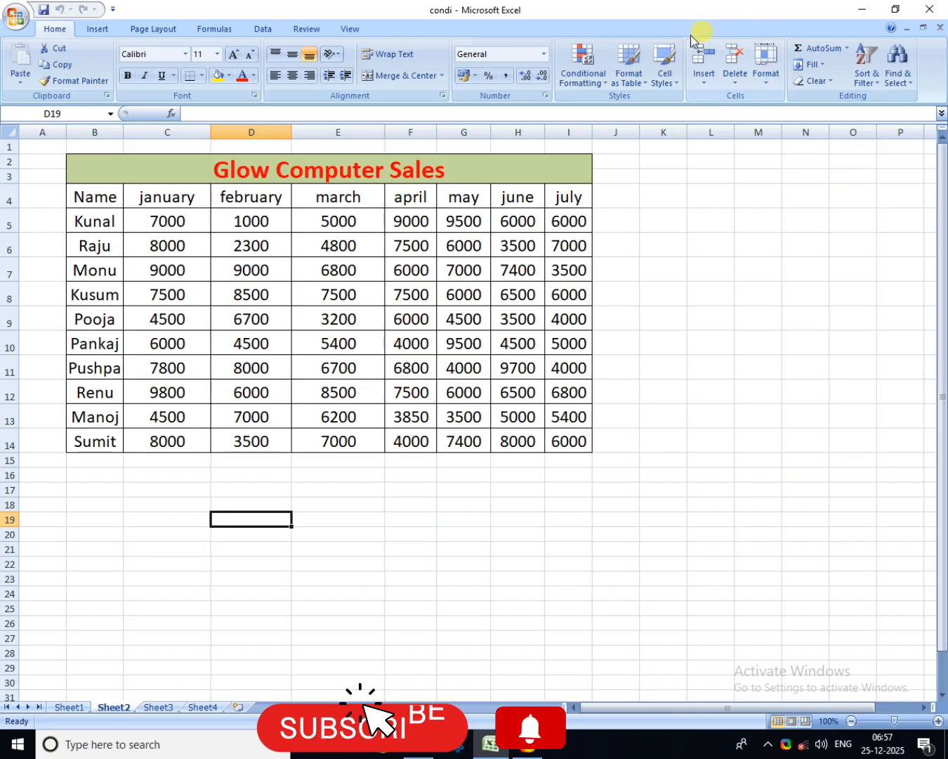
pyautogui.click(704, 82)
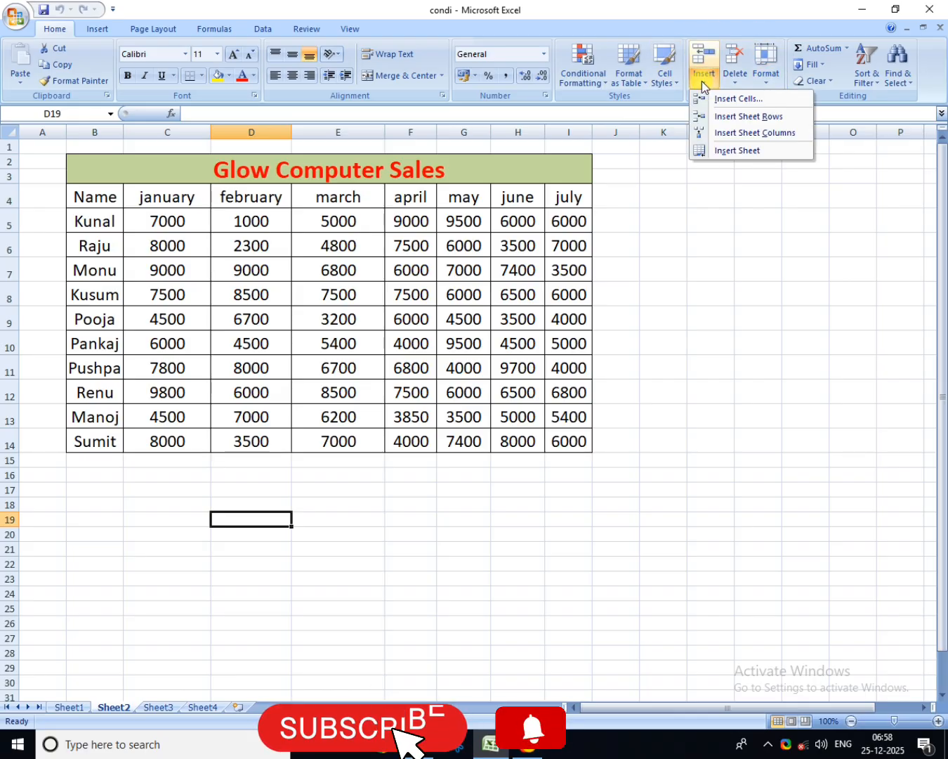
pyautogui.click(717, 215)
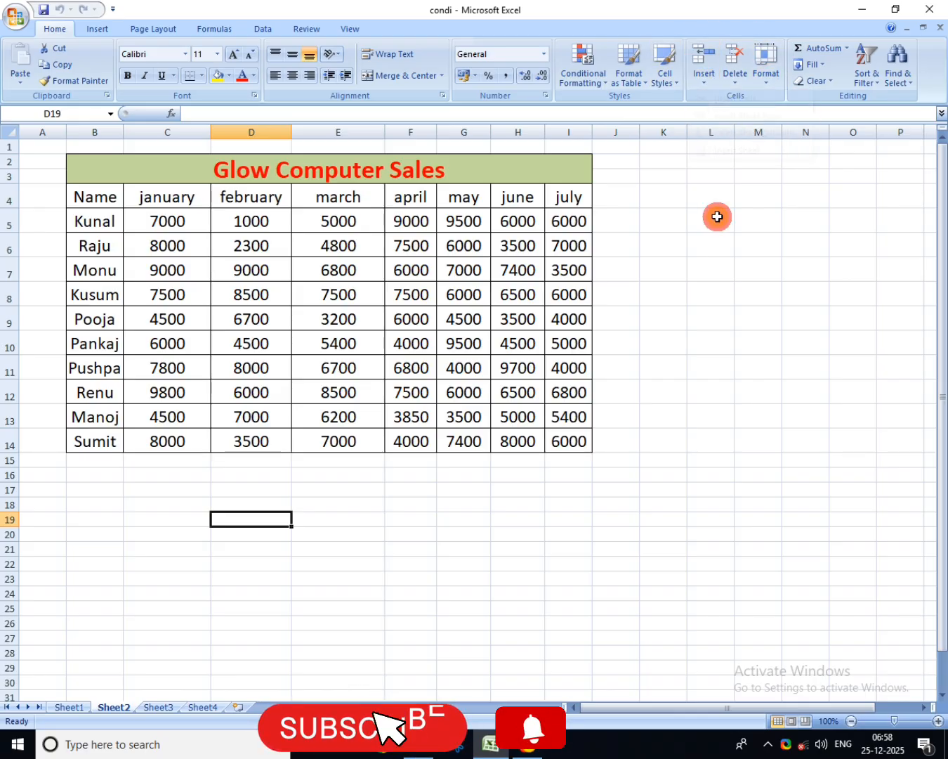
pyautogui.click(740, 82)
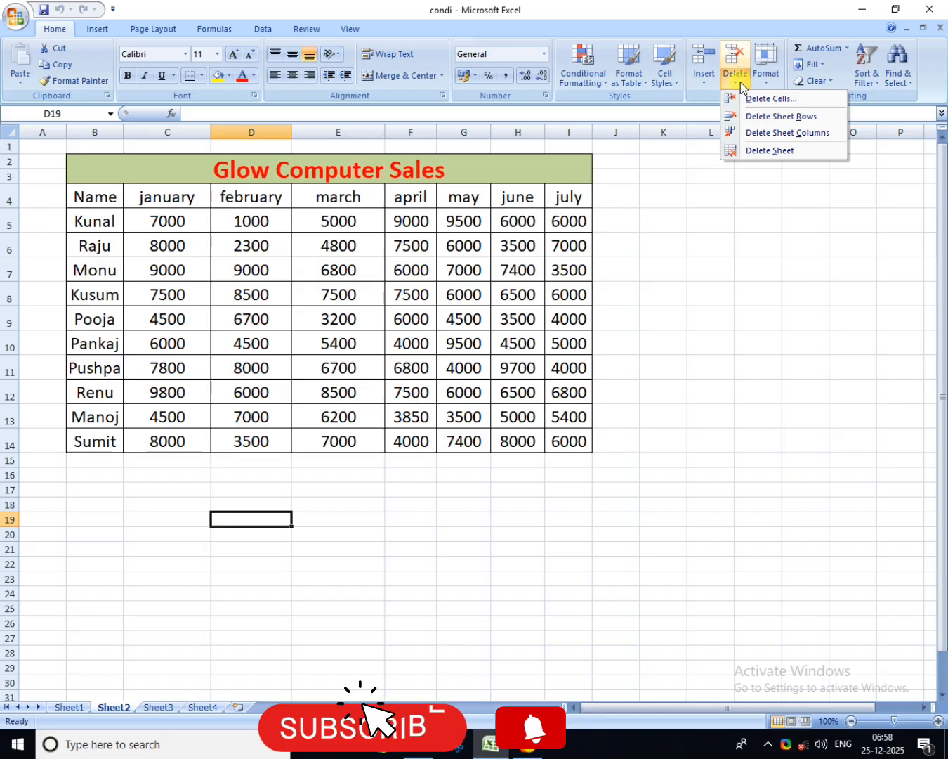
pyautogui.click(757, 235)
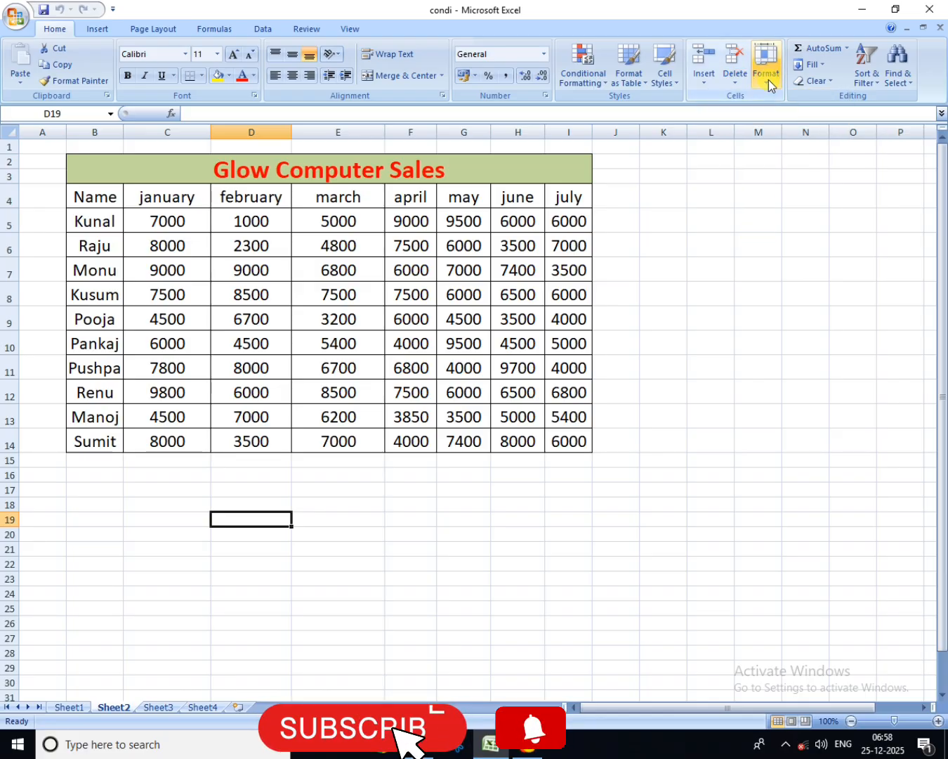
pyautogui.click(769, 80)
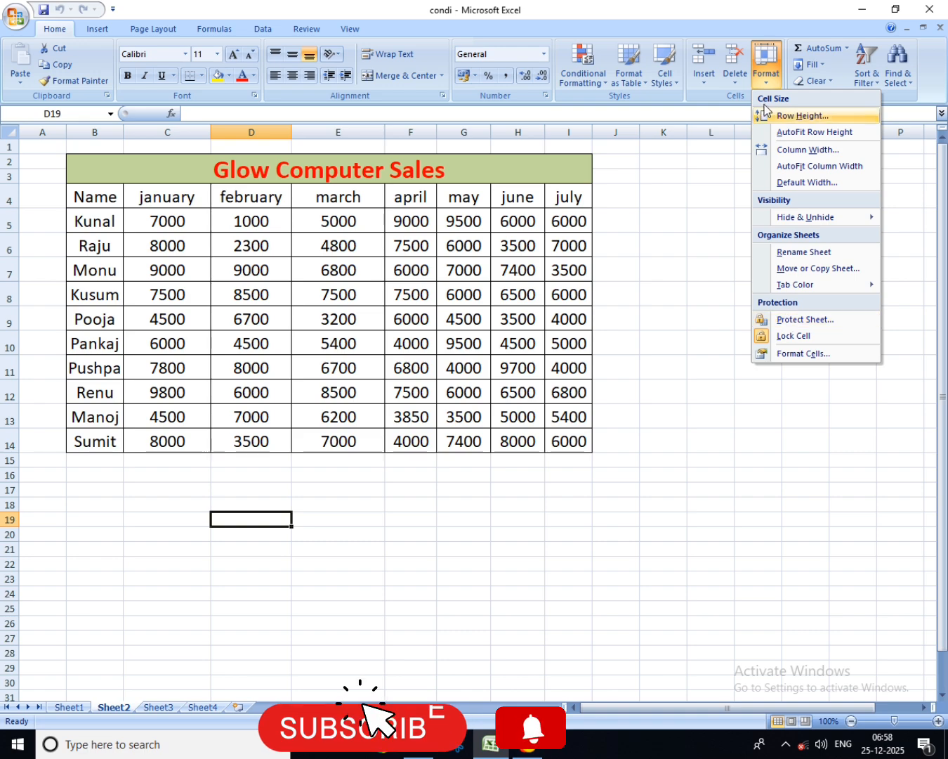
pyautogui.click(692, 376)
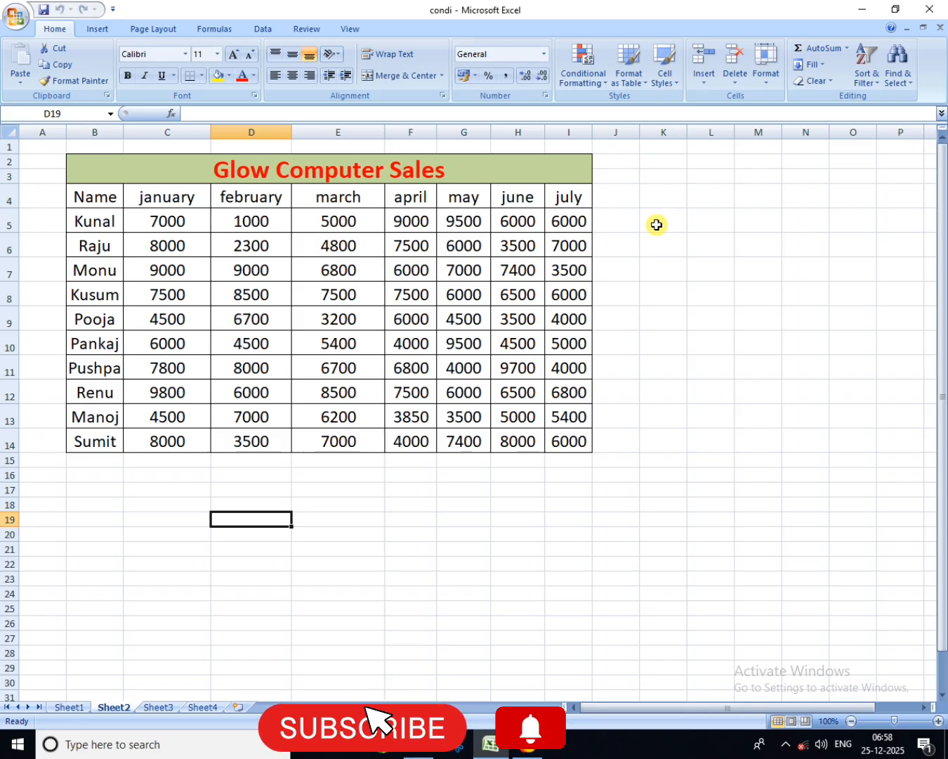
pyautogui.click(663, 459)
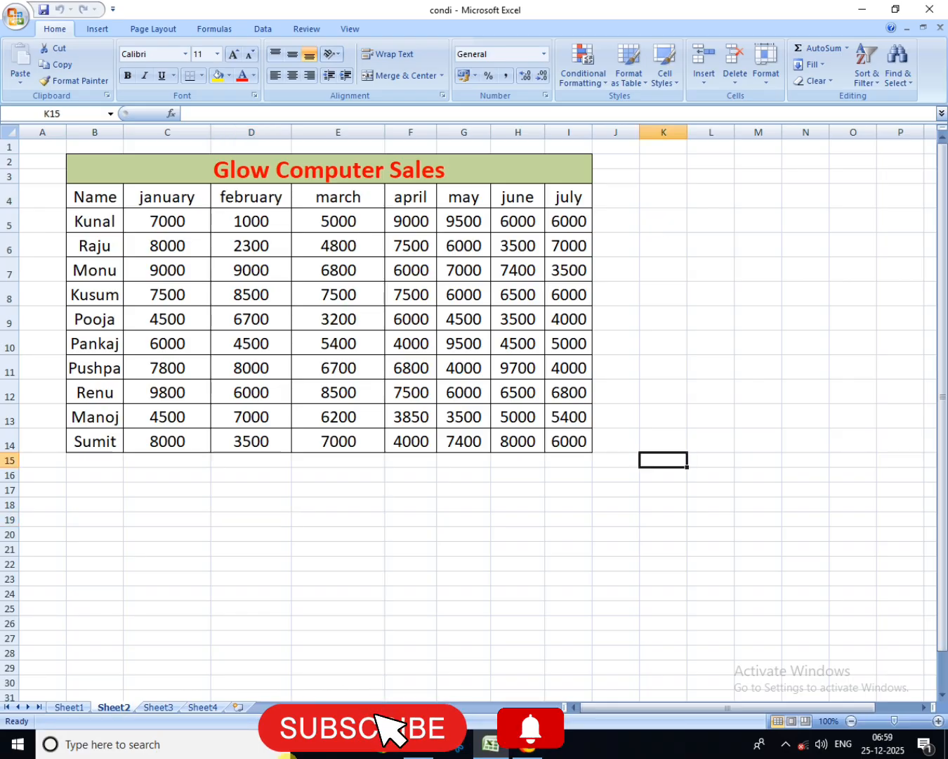
pyautogui.moveTo(494, 754)
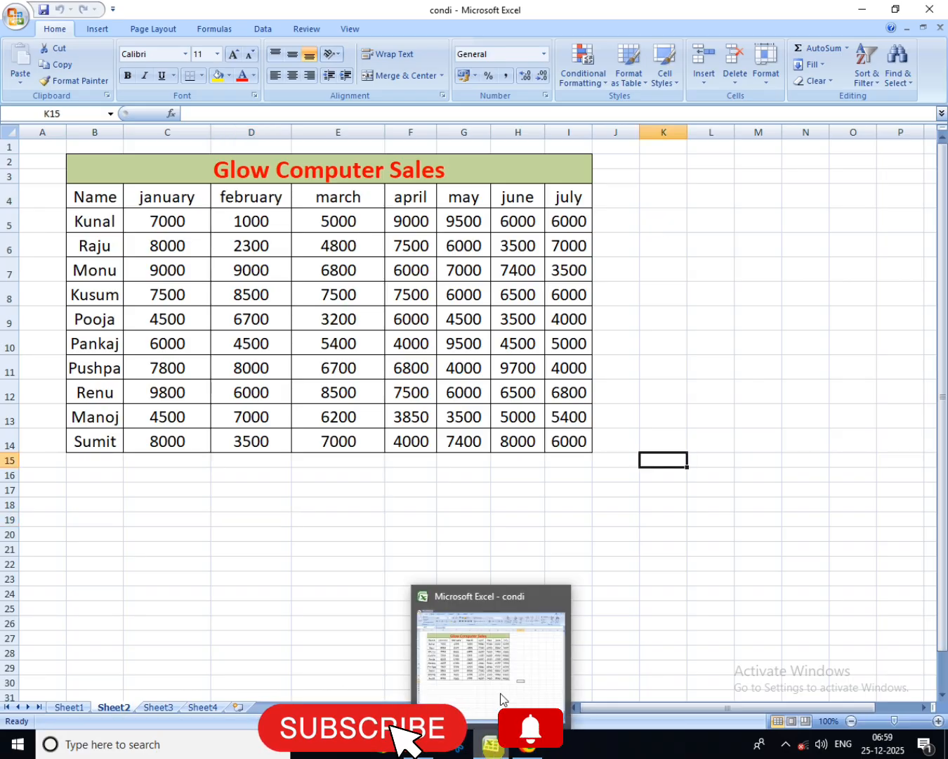
pyautogui.click(706, 80)
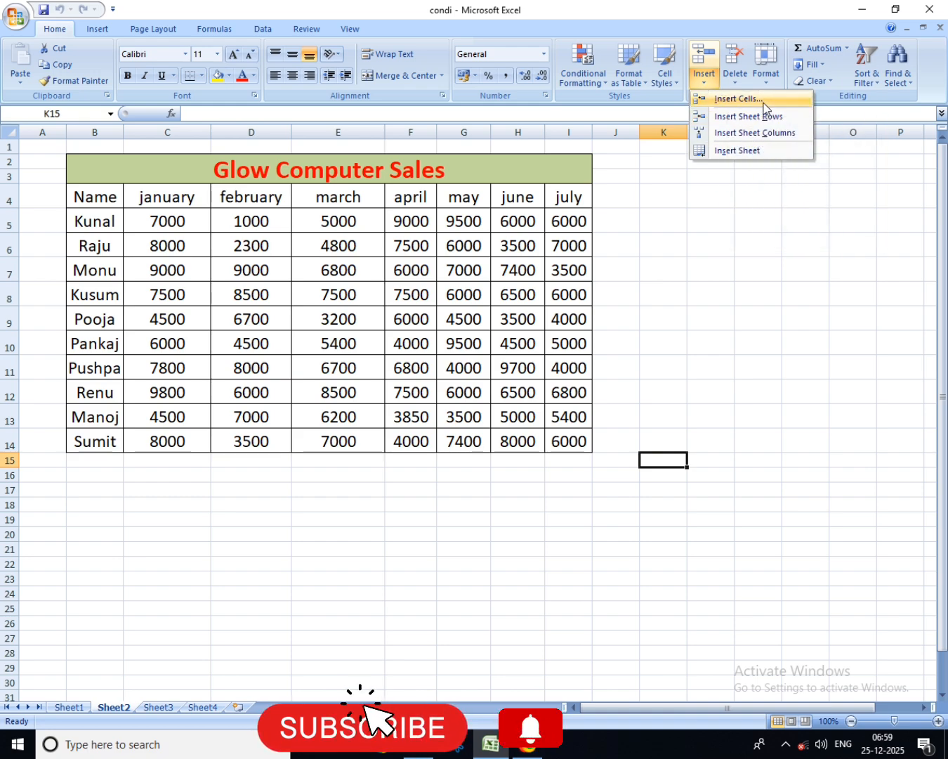
pyautogui.click(248, 267)
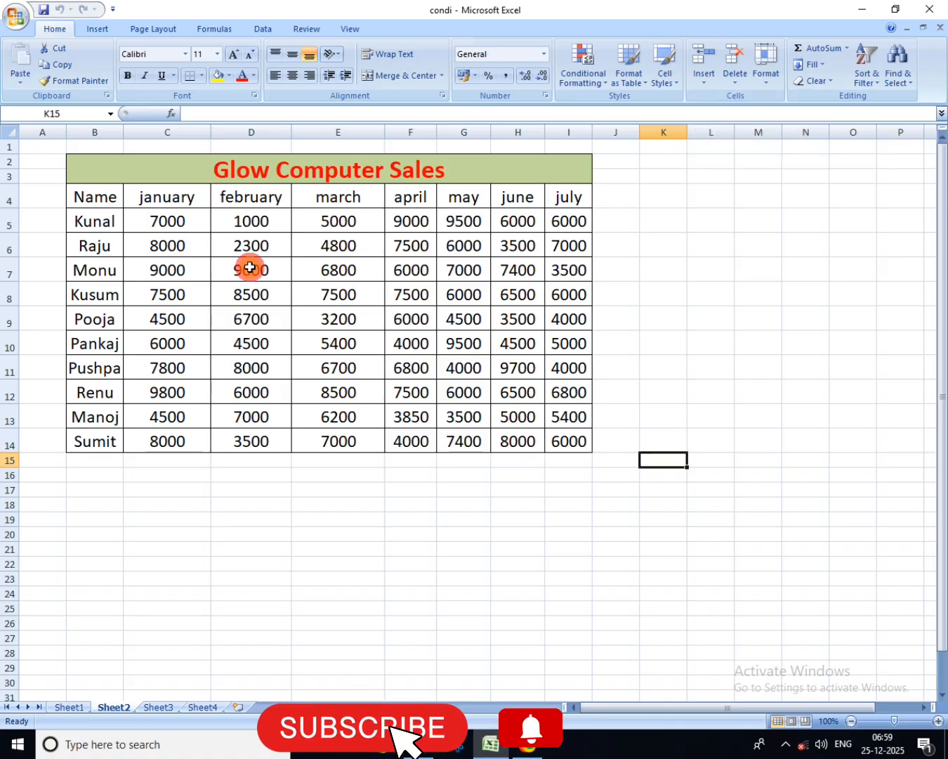
pyautogui.click(705, 79)
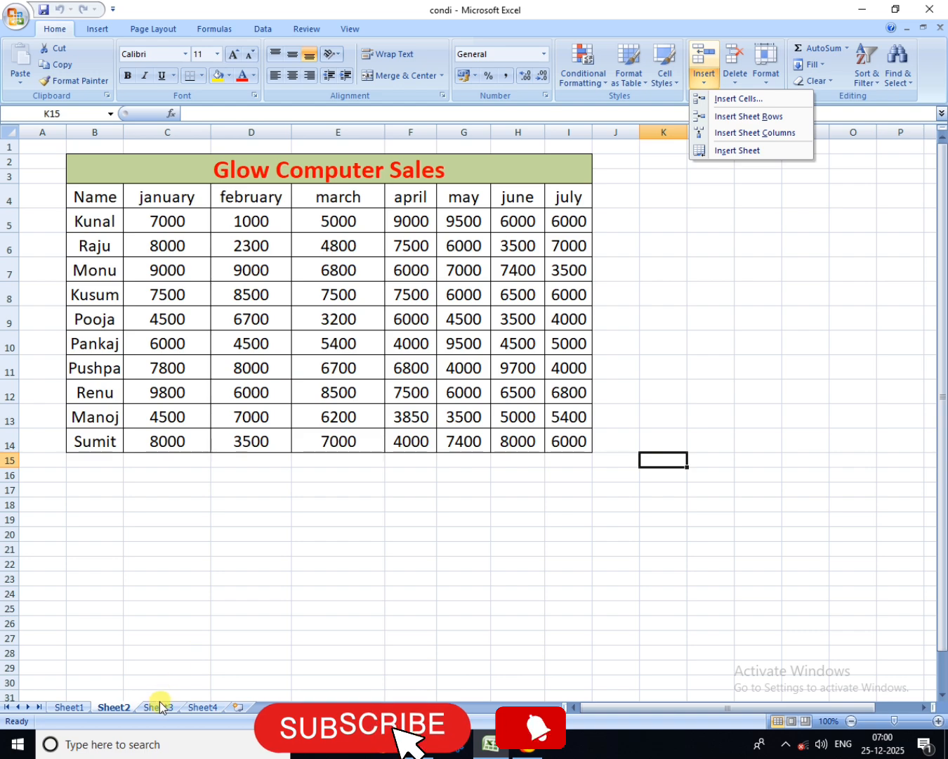
# Step: Insert a blank cell at C7 in the january column, shifting the existing cells down
pyautogui.click(192, 272)
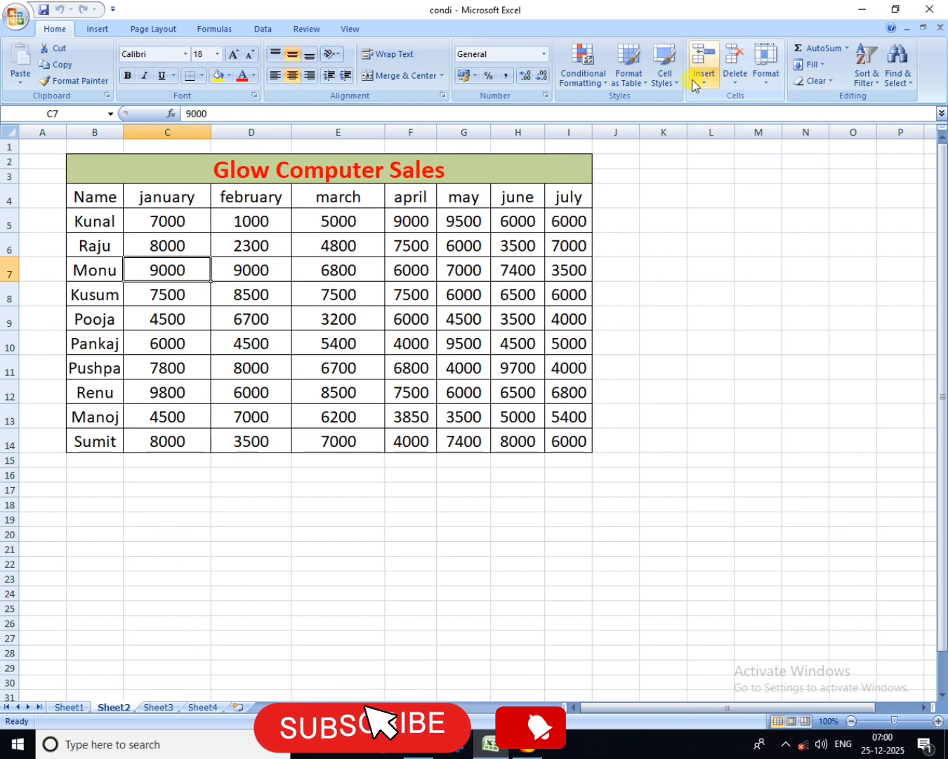
pyautogui.click(169, 271)
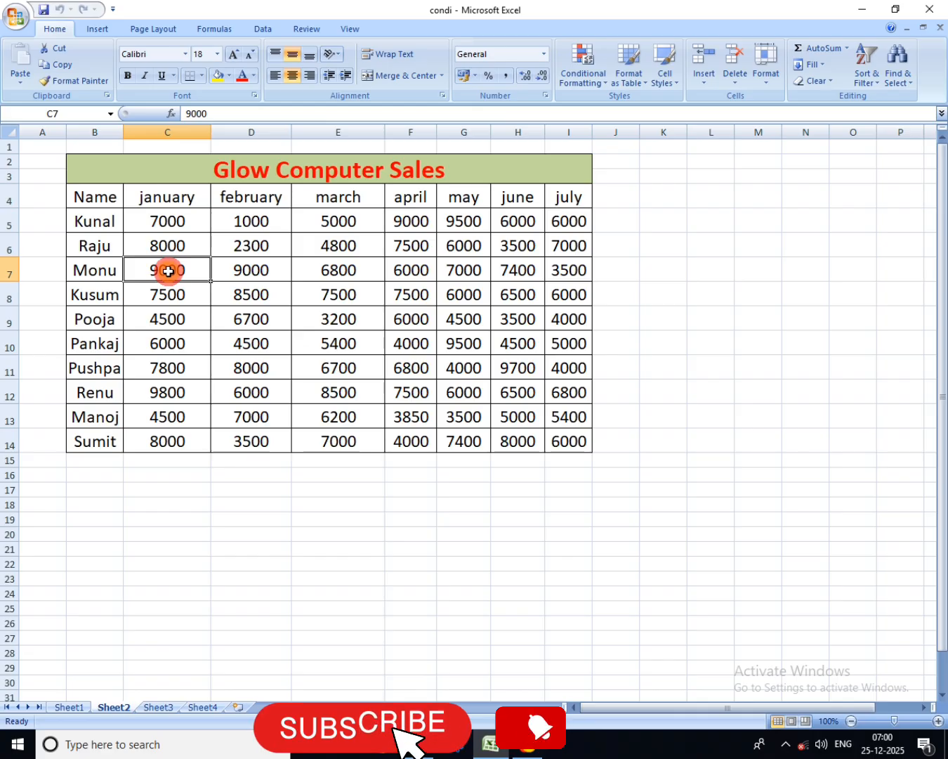
pyautogui.click(704, 87)
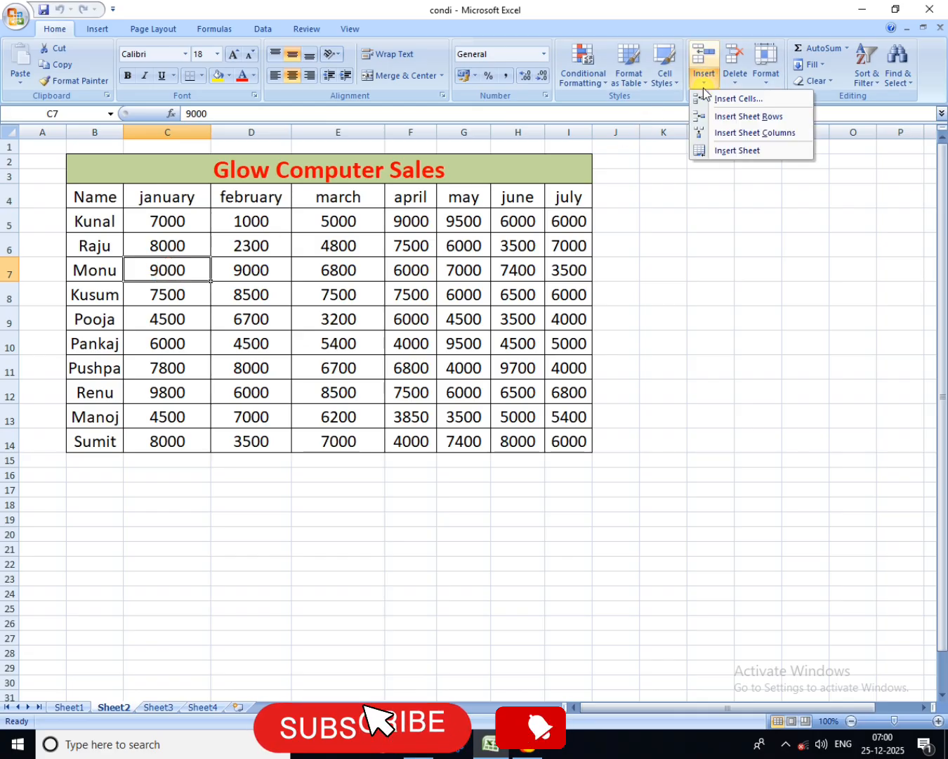
pyautogui.click(740, 103)
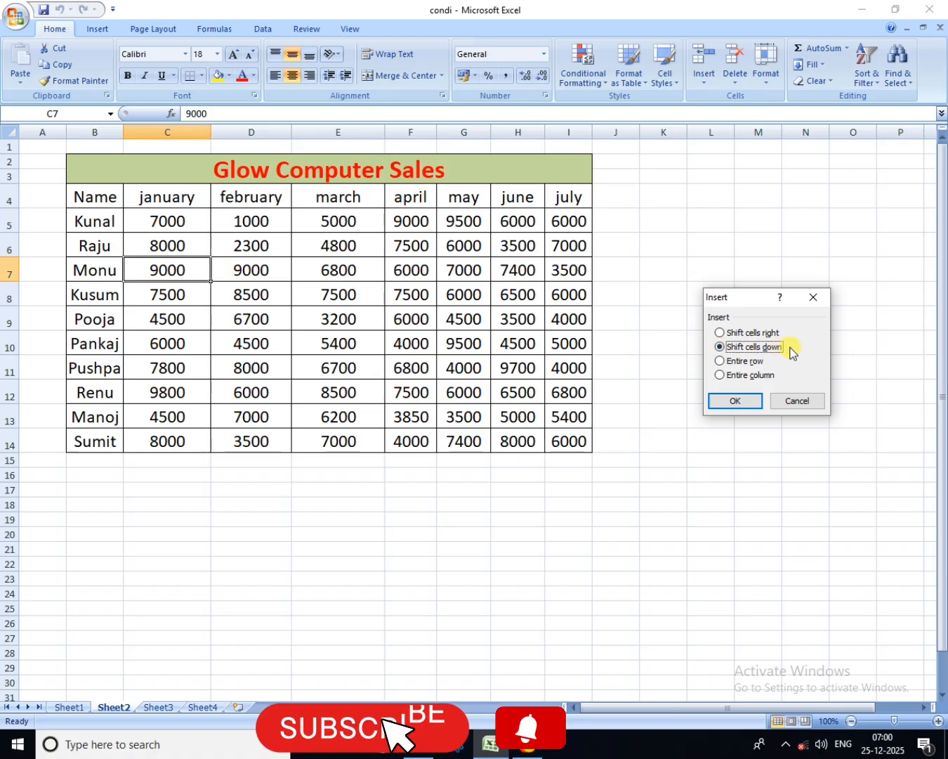
pyautogui.click(738, 401)
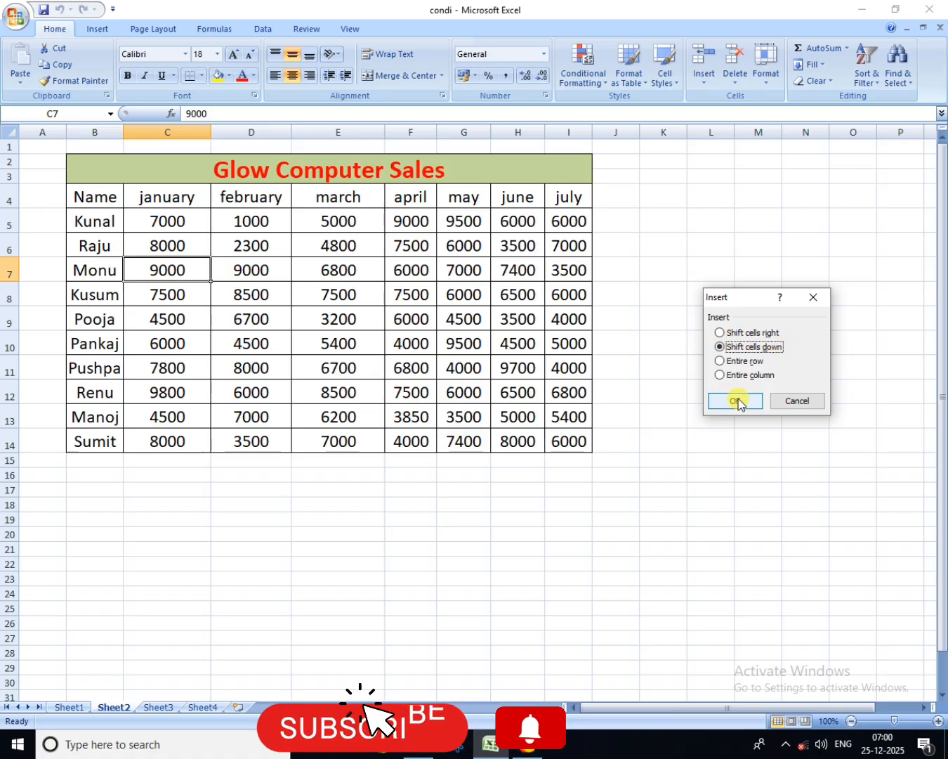
pyautogui.click(739, 400)
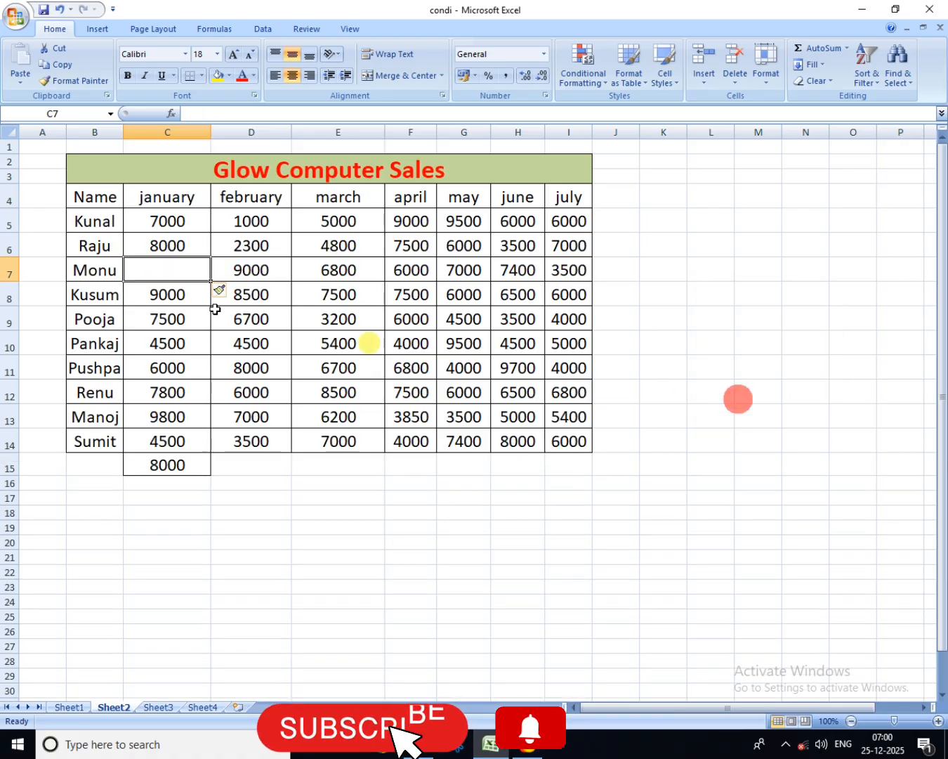
pyautogui.click(150, 273)
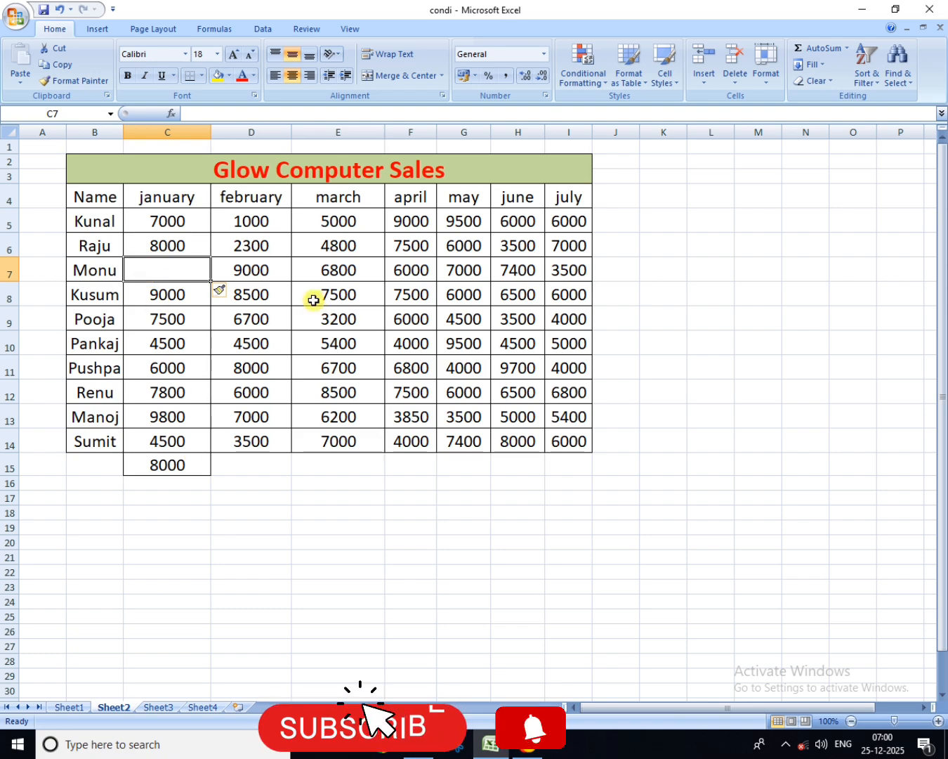
pyautogui.click(335, 289)
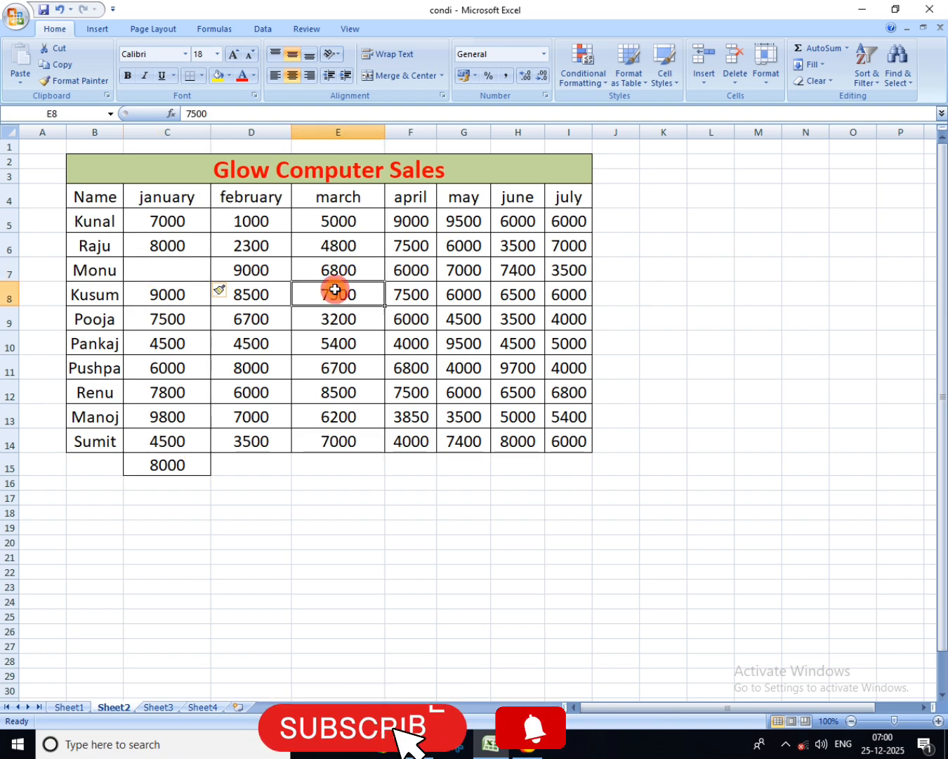
pyautogui.click(154, 259)
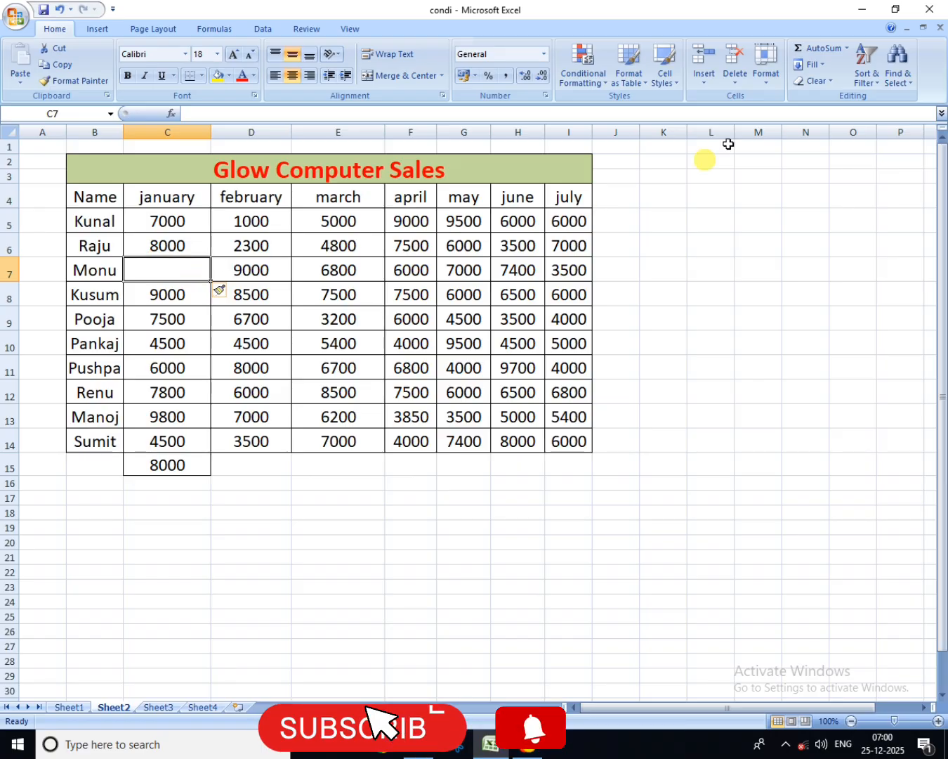
pyautogui.click(317, 320)
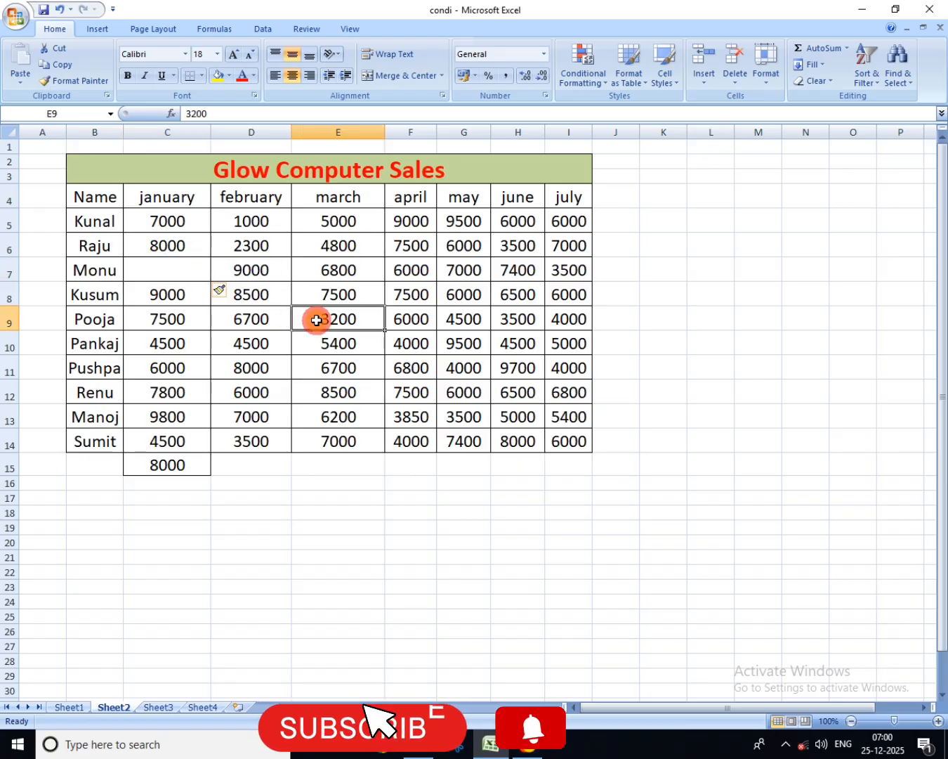
pyautogui.click(704, 82)
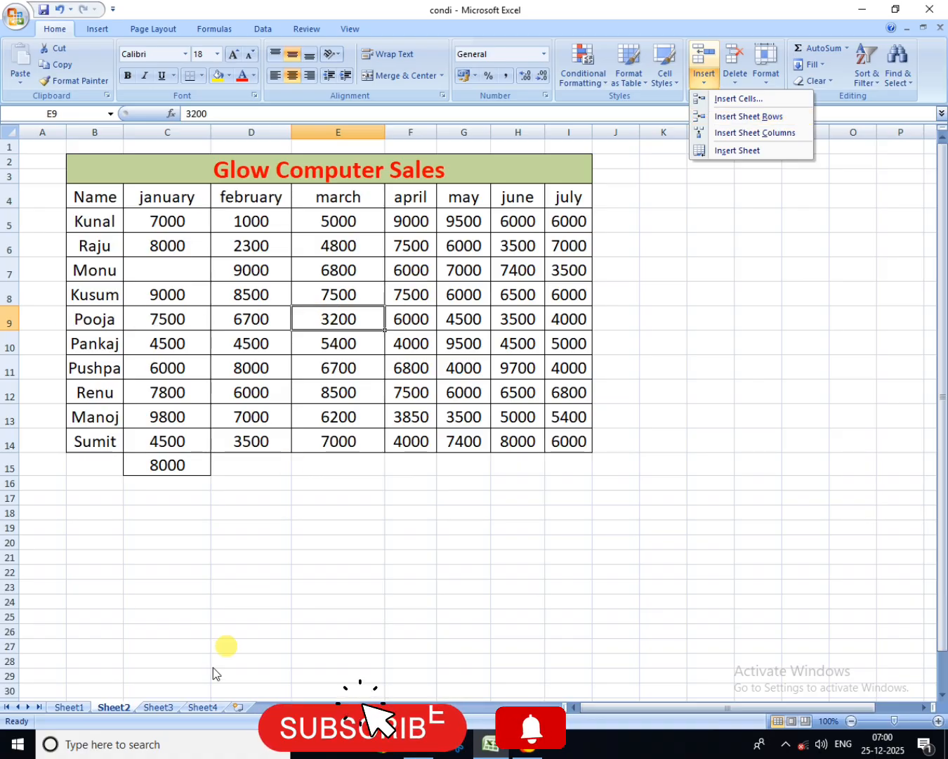
# Step: On Sheet3, insert a blank sheet row at row 11, between serial numbers 5 and 6
pyautogui.click(158, 708)
pyautogui.click(158, 708)
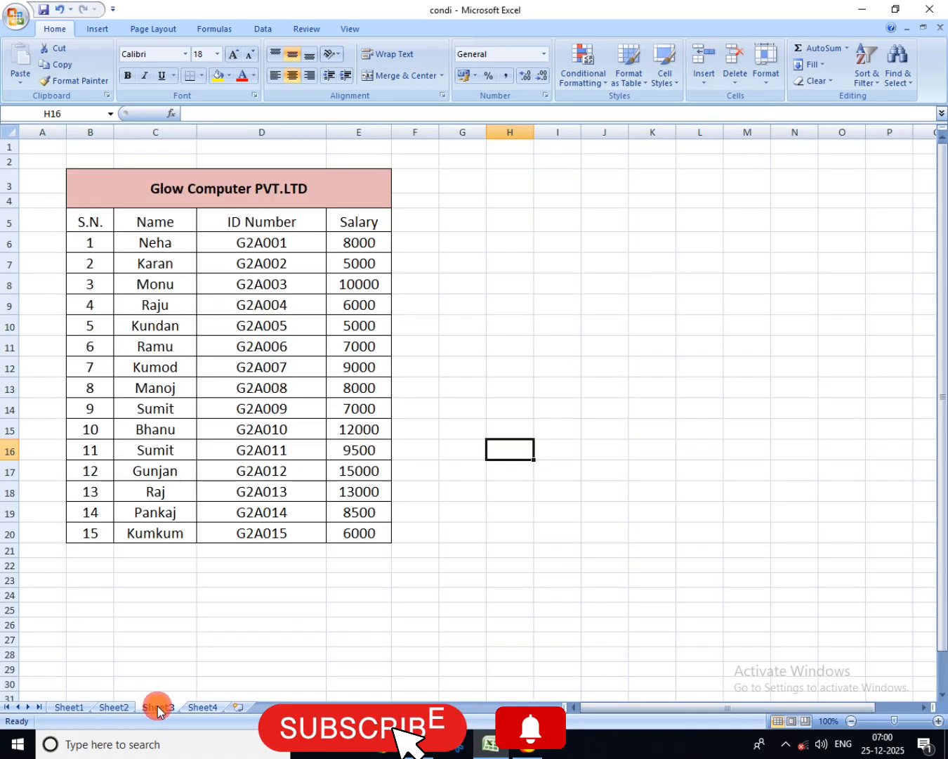
pyautogui.click(183, 320)
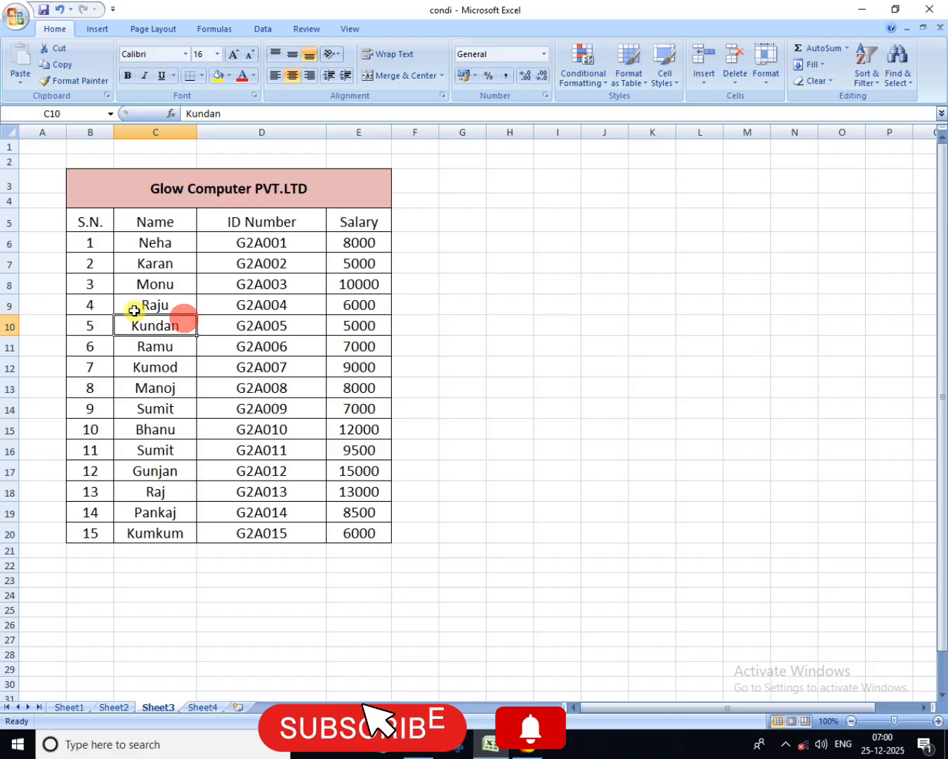
pyautogui.click(187, 322)
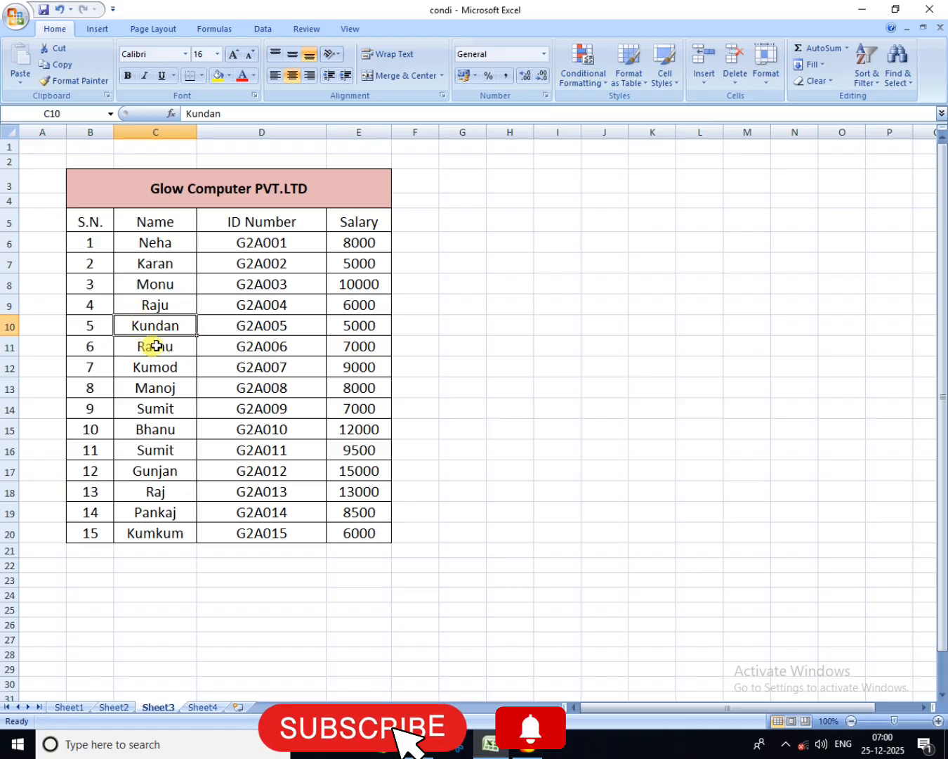
pyautogui.click(222, 323)
pyautogui.click(179, 345)
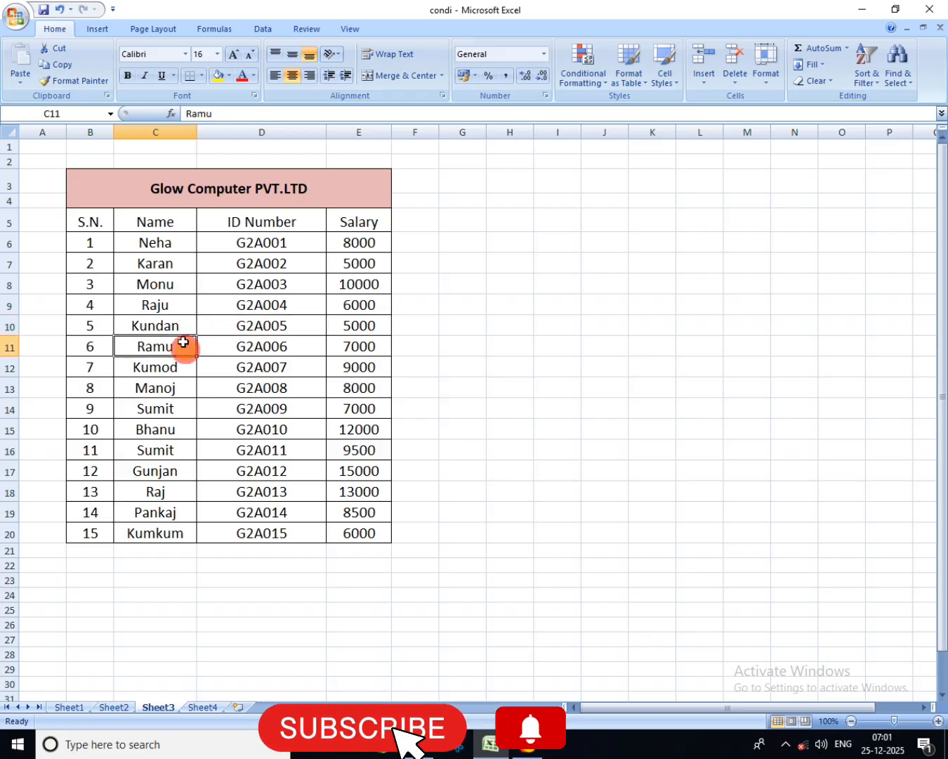
pyautogui.click(224, 346)
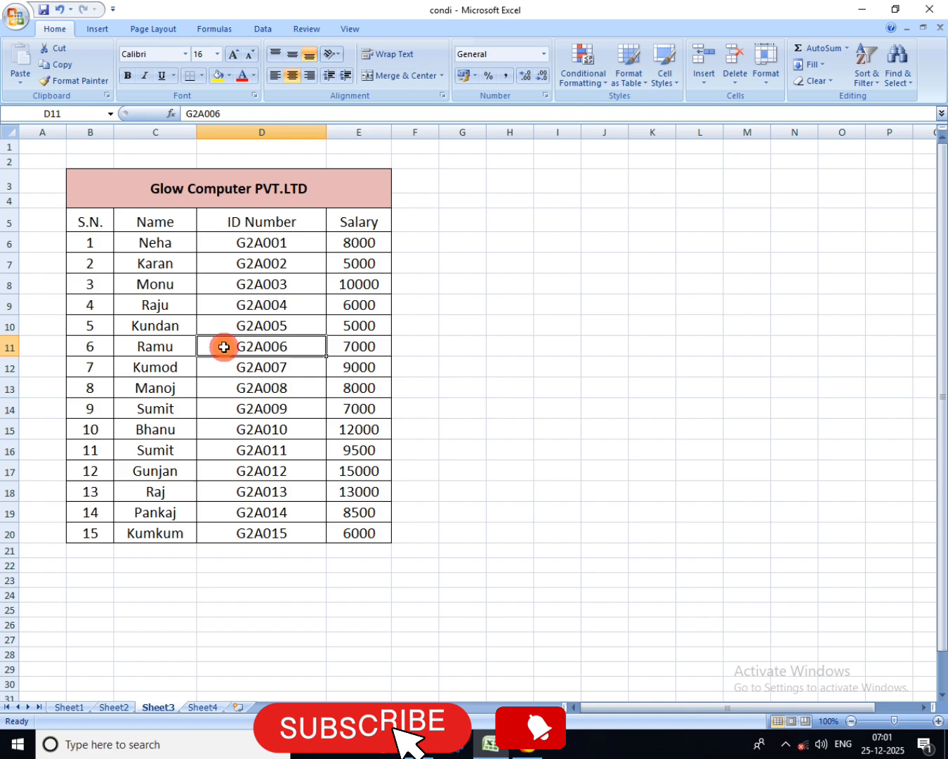
pyautogui.click(185, 345)
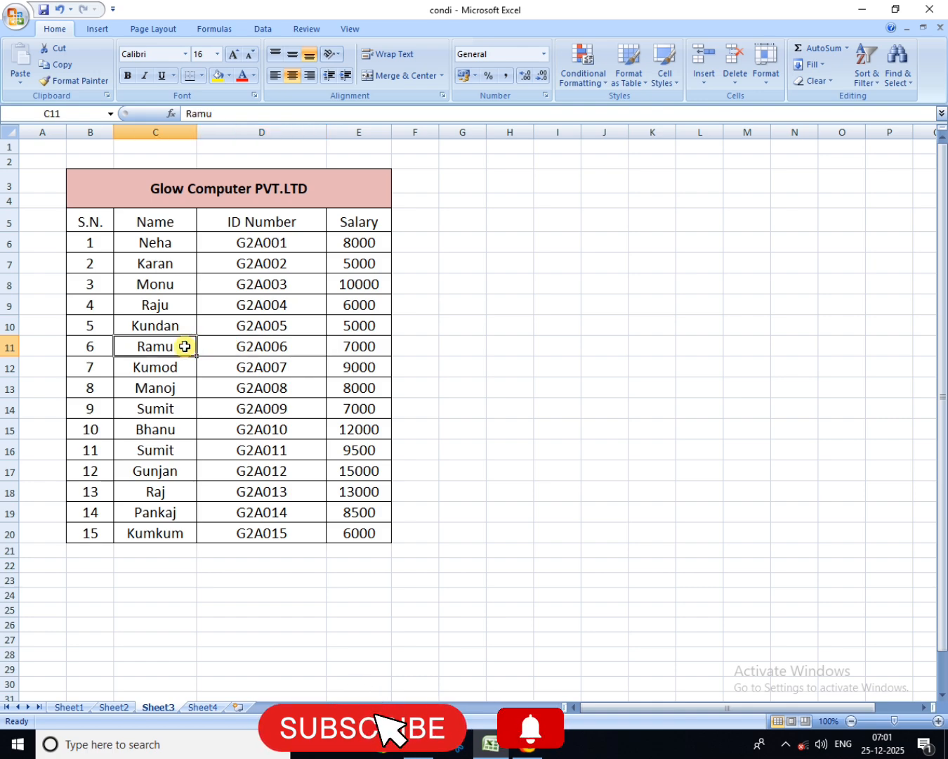
pyautogui.click(705, 82)
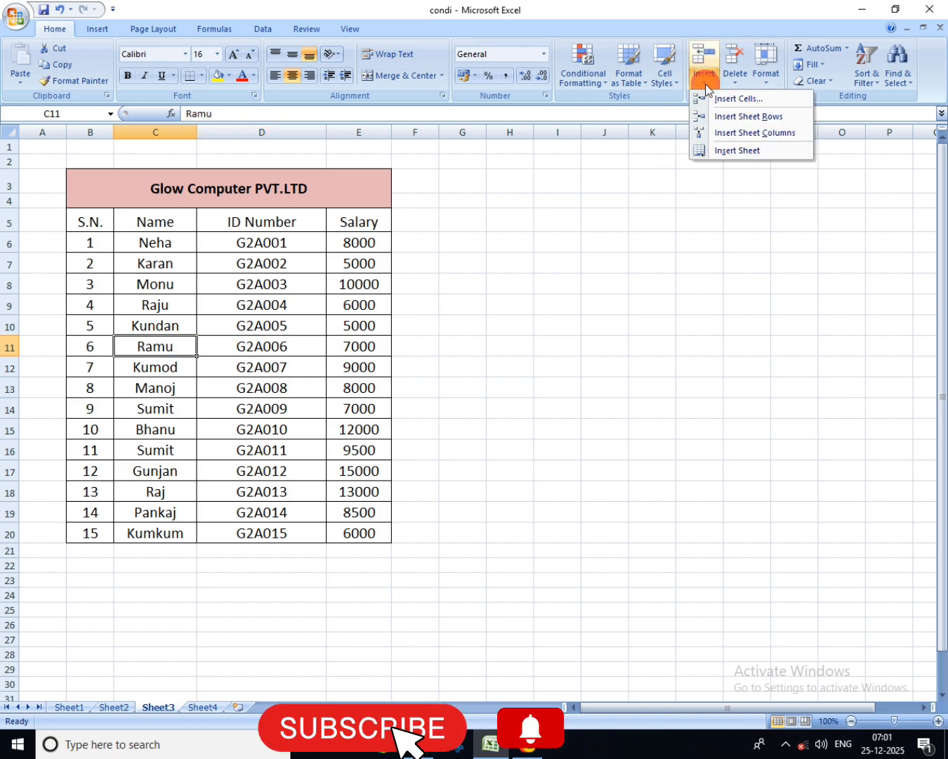
pyautogui.click(765, 120)
# Step: Check the cells of the inserted row 11 across the table's columns
pyautogui.click(98, 345)
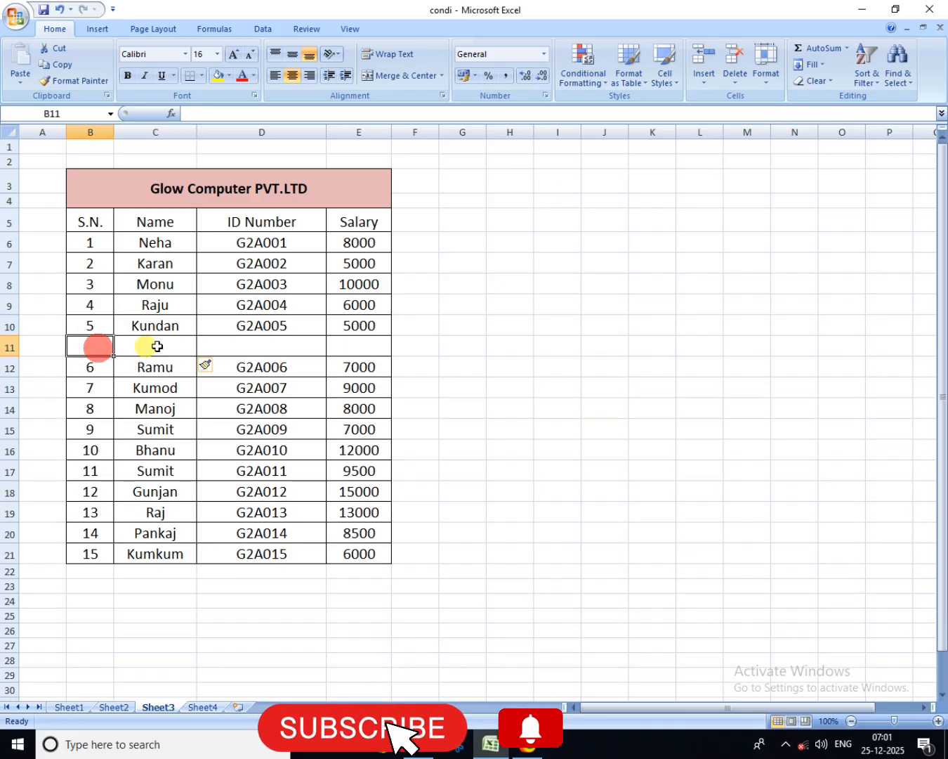
pyautogui.click(156, 347)
pyautogui.click(222, 346)
pyautogui.click(322, 346)
pyautogui.click(340, 345)
pyautogui.click(285, 344)
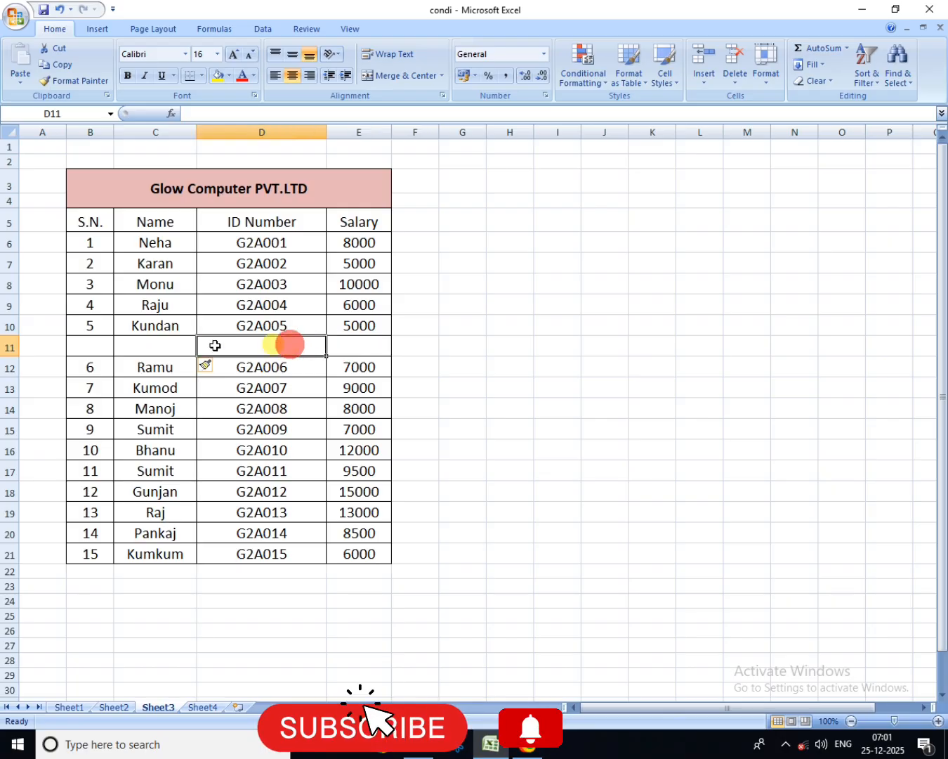
pyautogui.click(186, 346)
pyautogui.click(135, 347)
pyautogui.click(222, 345)
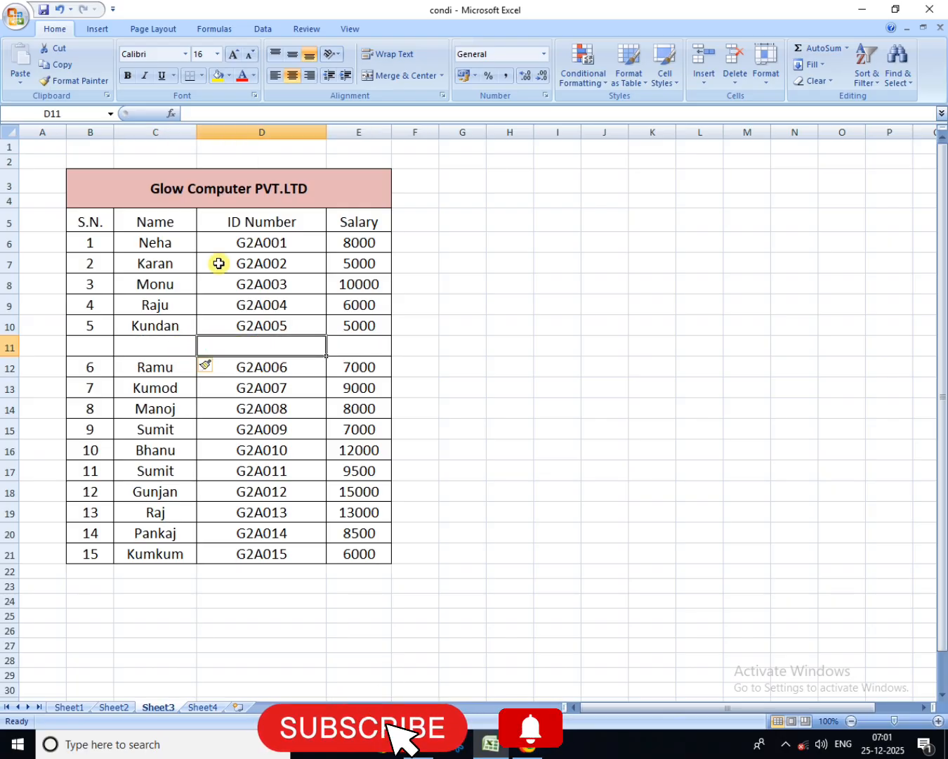
# Step: Insert a blank sheet row at row 16, between serial numbers 9 and 10
pyautogui.click(164, 446)
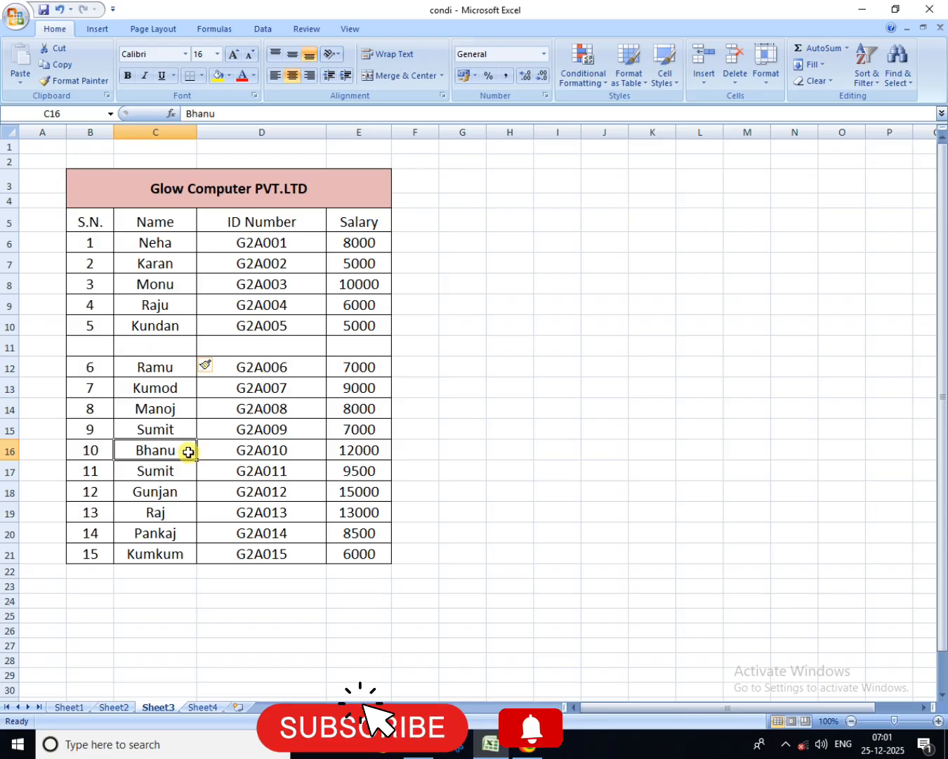
pyautogui.click(694, 85)
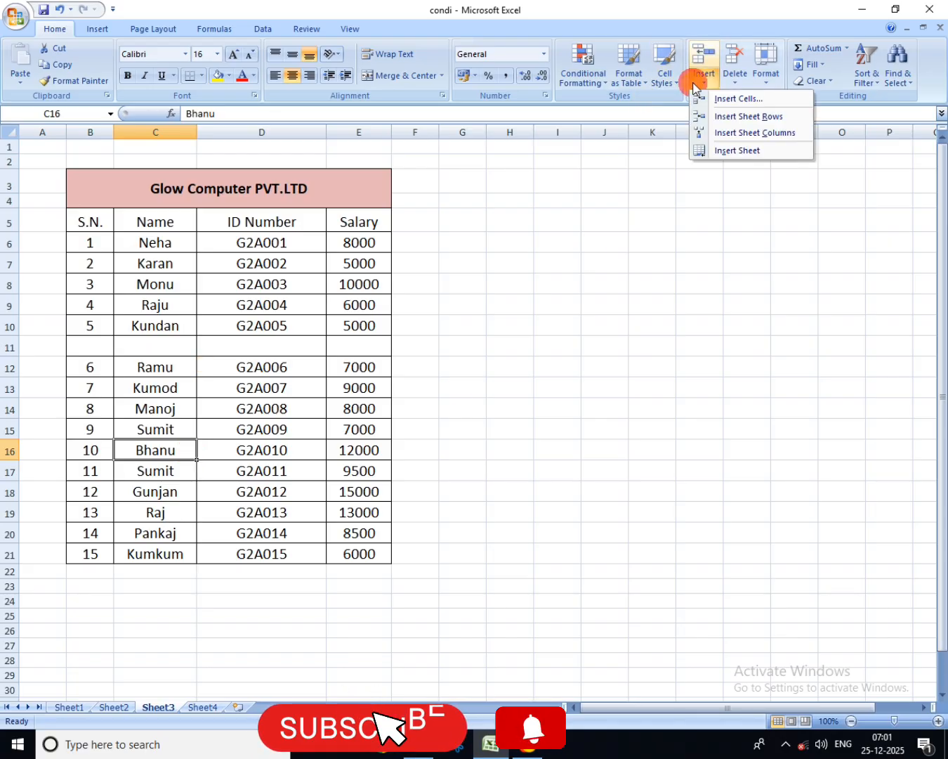
pyautogui.click(735, 116)
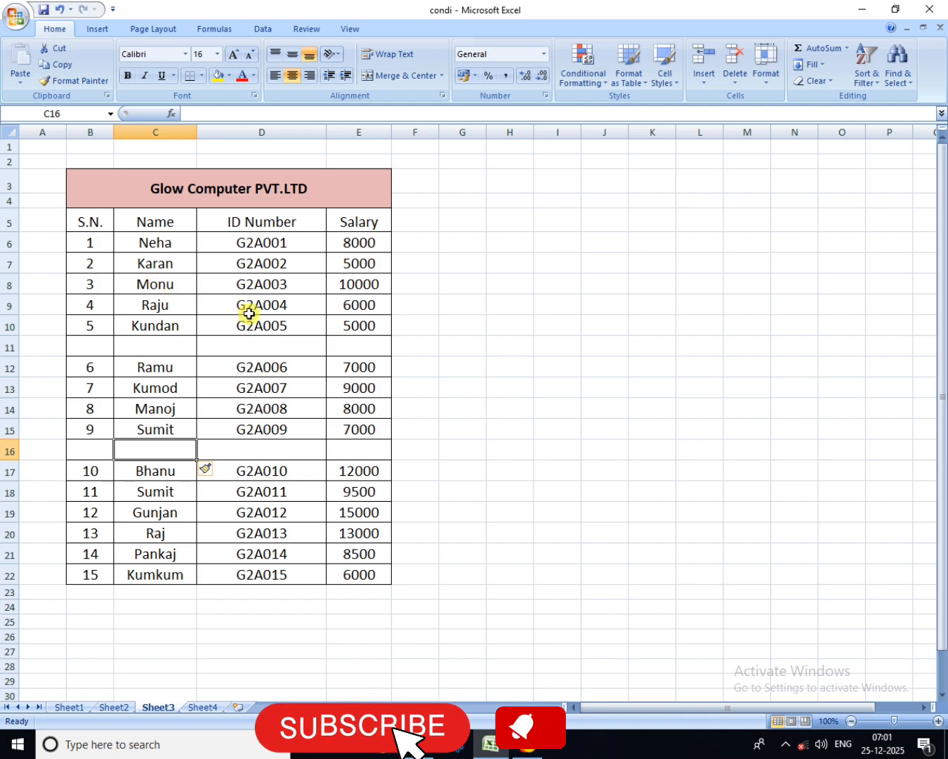
# Step: Insert a blank sheet column at column D, between the Name and ID Number columns
pyautogui.click(235, 292)
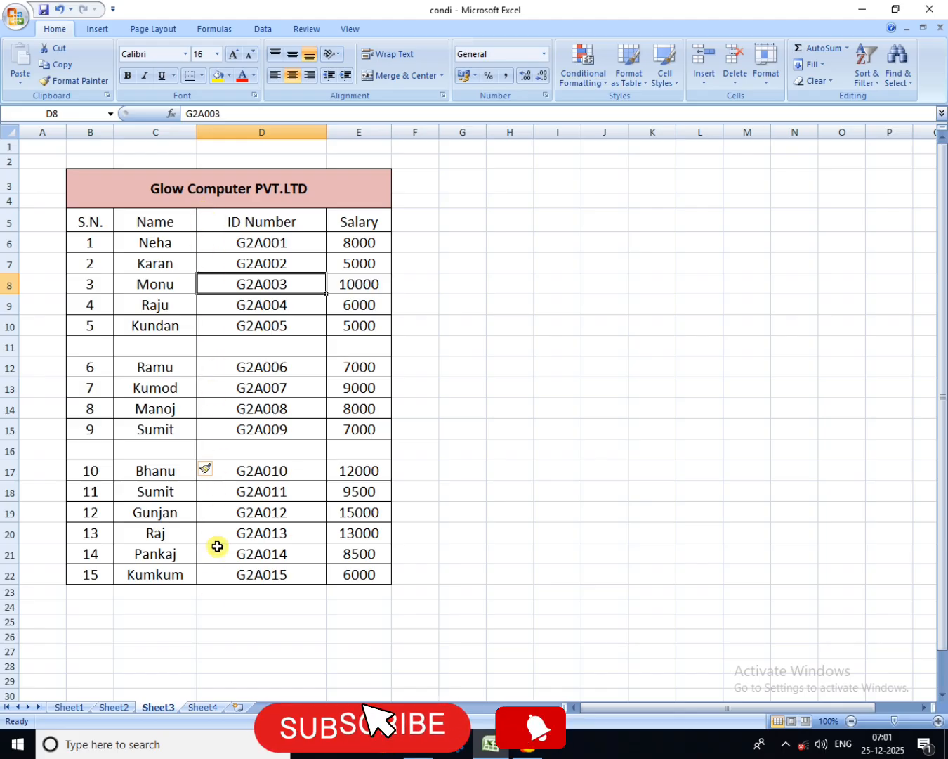
pyautogui.click(214, 263)
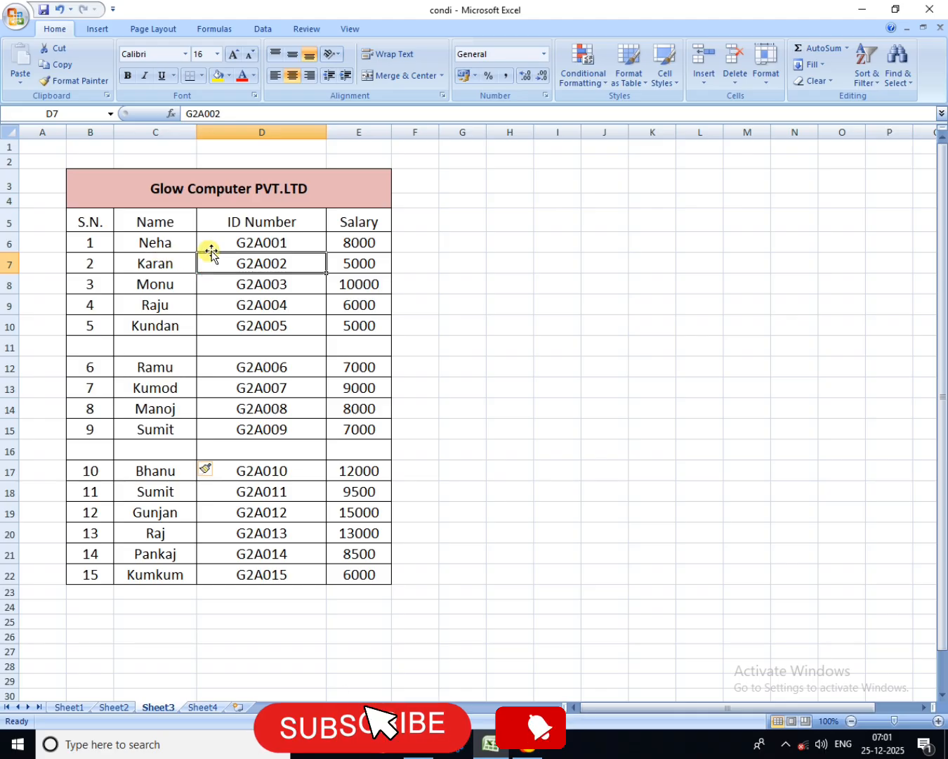
pyautogui.click(215, 258)
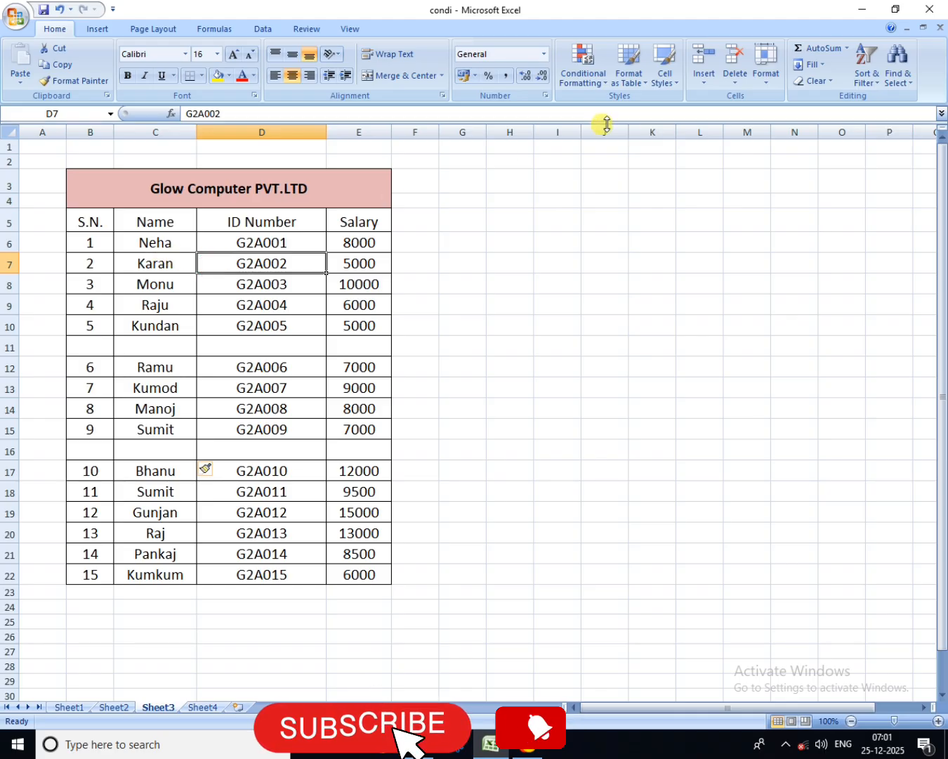
pyautogui.click(700, 95)
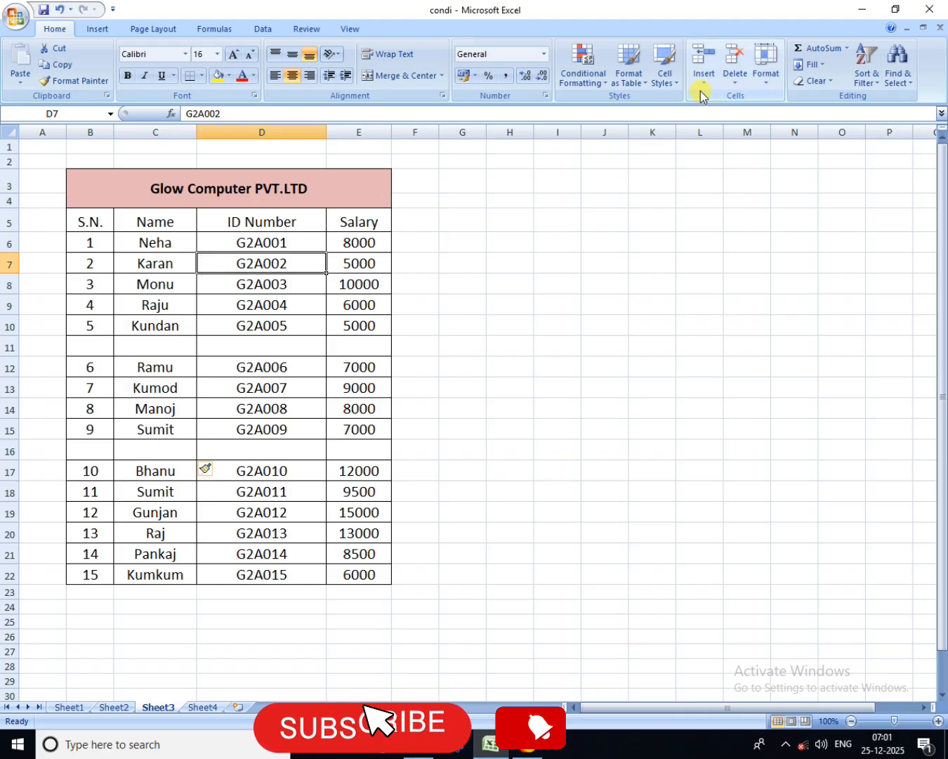
pyautogui.click(700, 95)
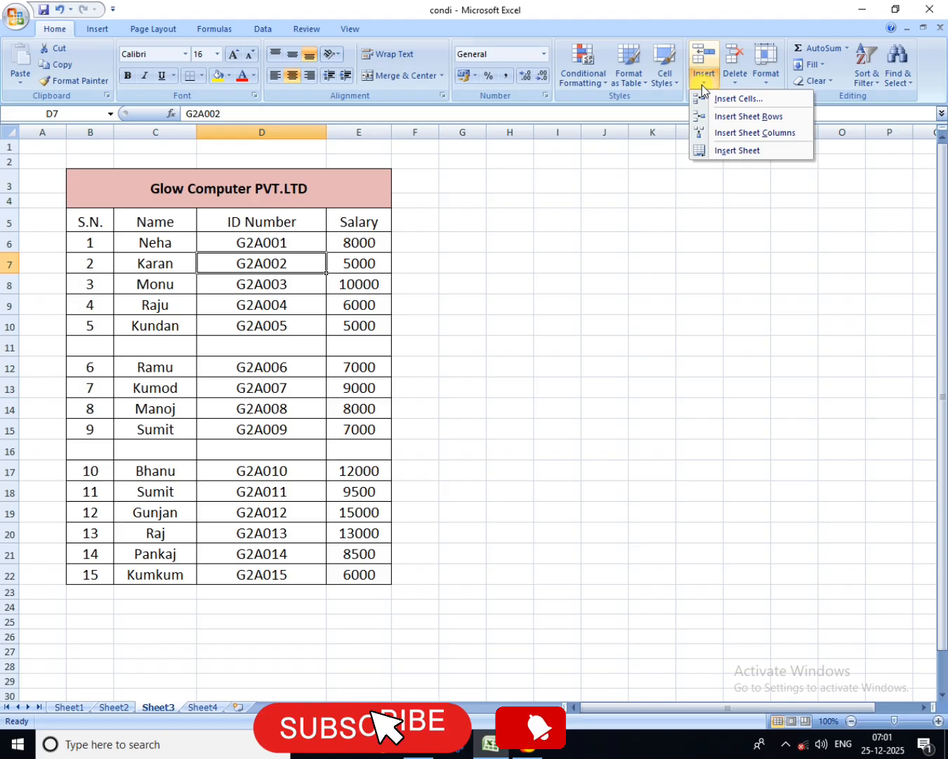
pyautogui.click(753, 134)
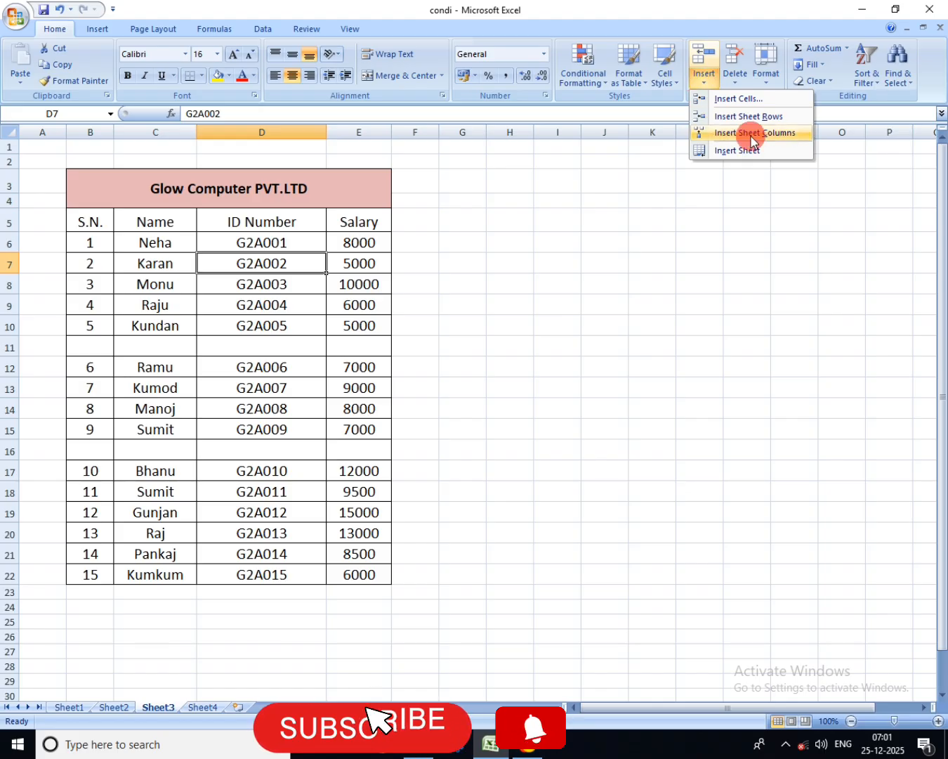
# Step: Check the cells down the inserted column D, from the header row to the lower part of the table
pyautogui.click(220, 243)
pyautogui.click(223, 282)
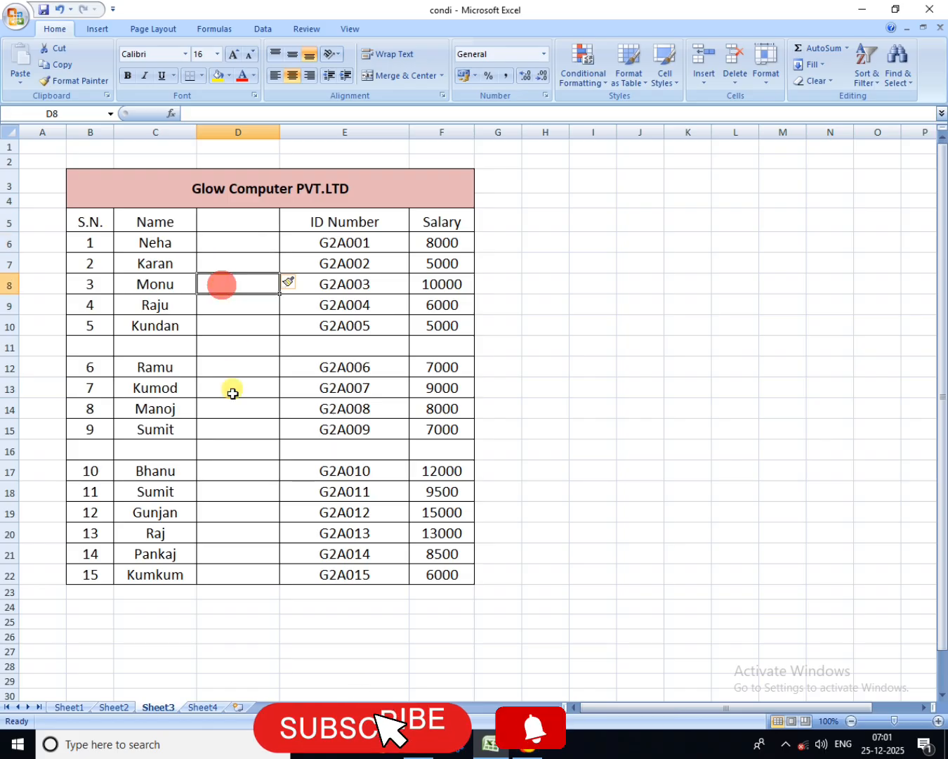
pyautogui.click(233, 390)
pyautogui.click(239, 507)
pyautogui.click(239, 536)
pyautogui.click(237, 281)
pyautogui.click(230, 220)
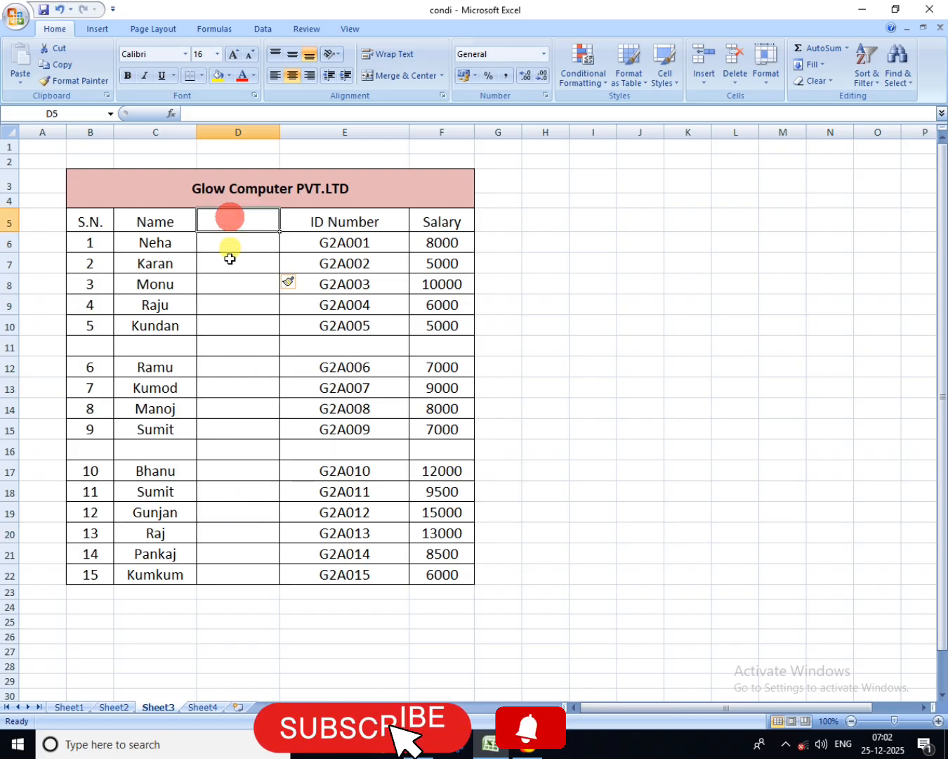
pyautogui.click(230, 259)
pyautogui.click(237, 325)
pyautogui.click(237, 430)
pyautogui.click(231, 507)
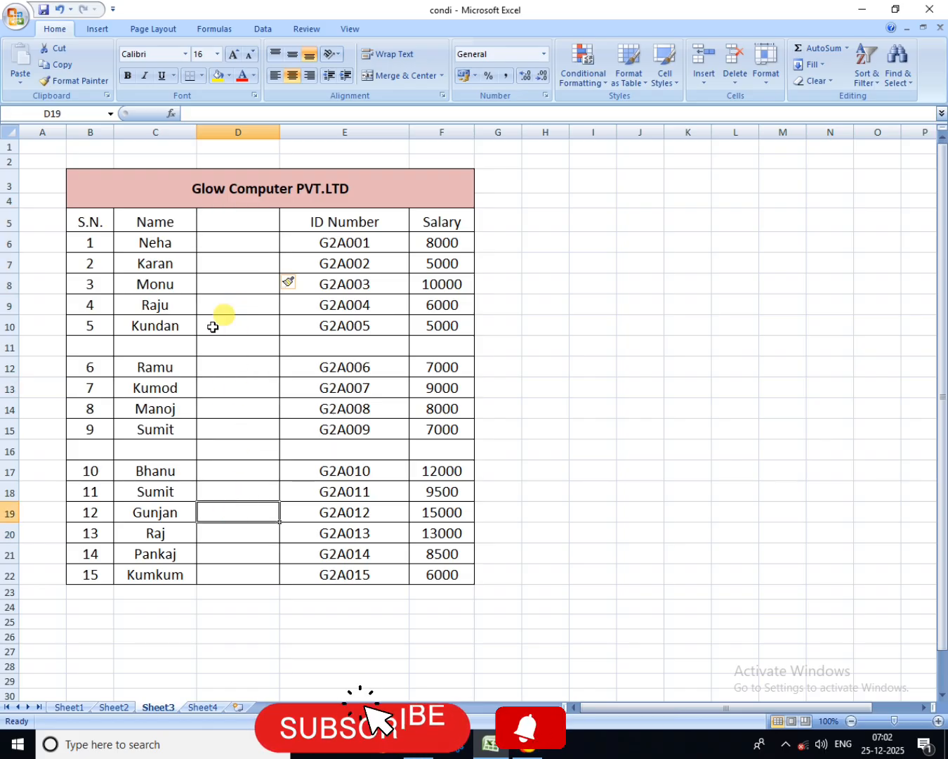
# Step: Insert a blank sheet column at column C, between the S.N. and Name columns
pyautogui.click(144, 275)
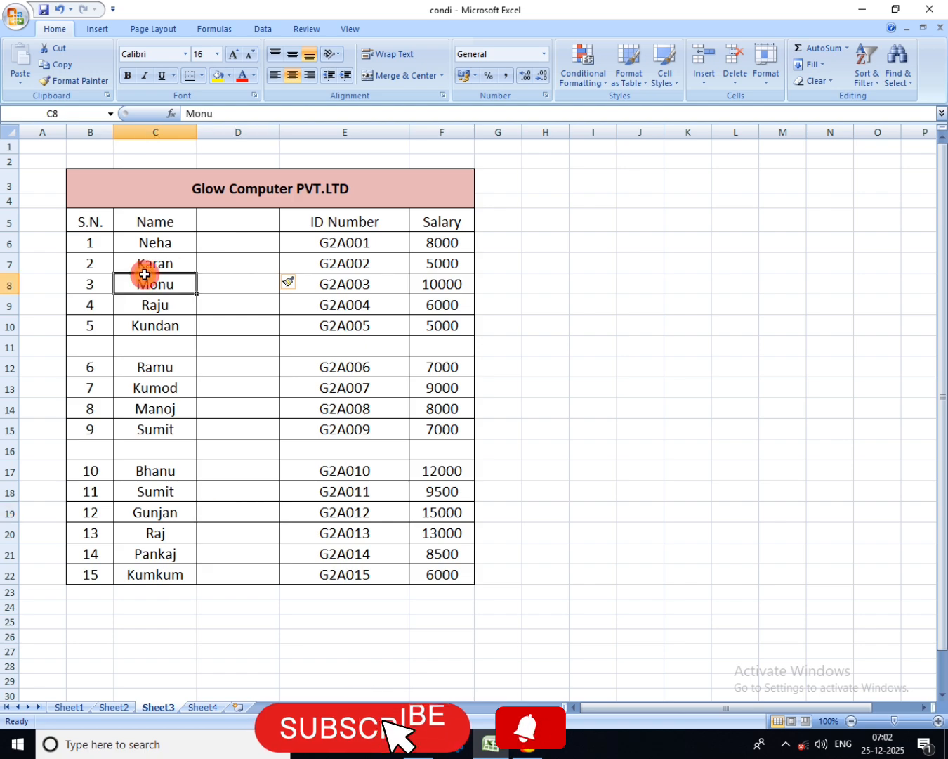
pyautogui.click(89, 278)
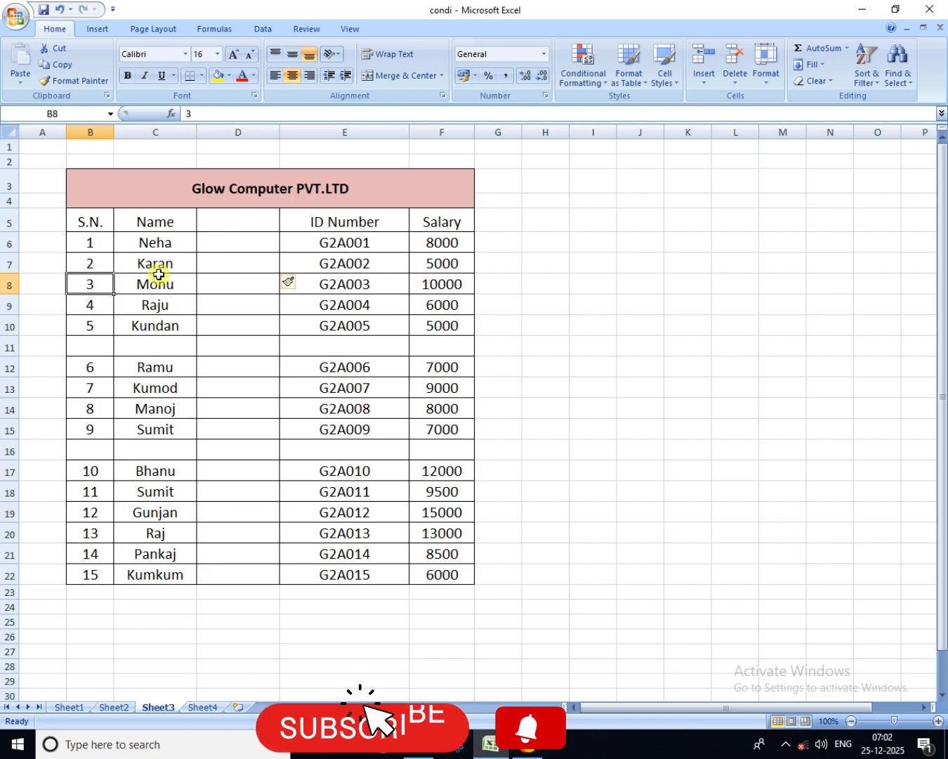
pyautogui.click(124, 297)
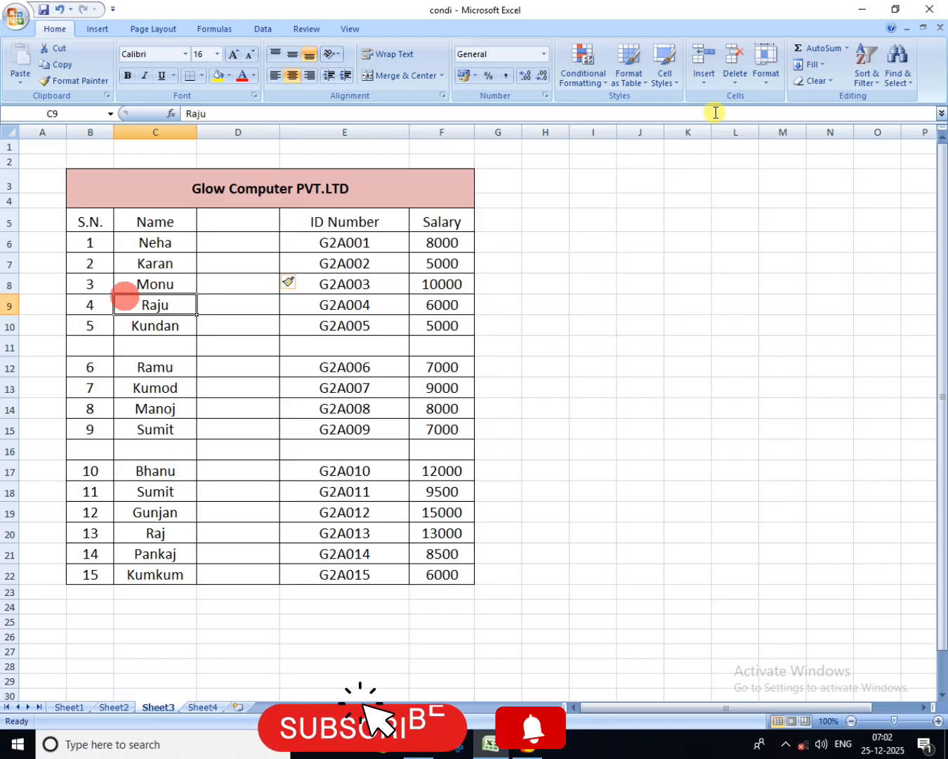
pyautogui.click(696, 83)
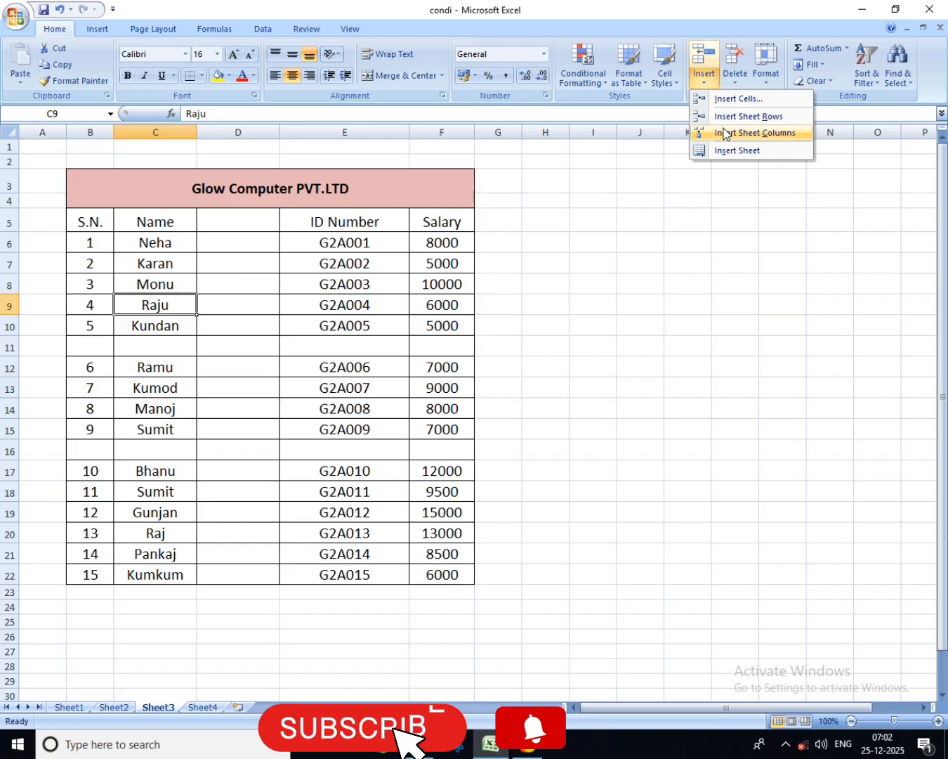
pyautogui.click(725, 133)
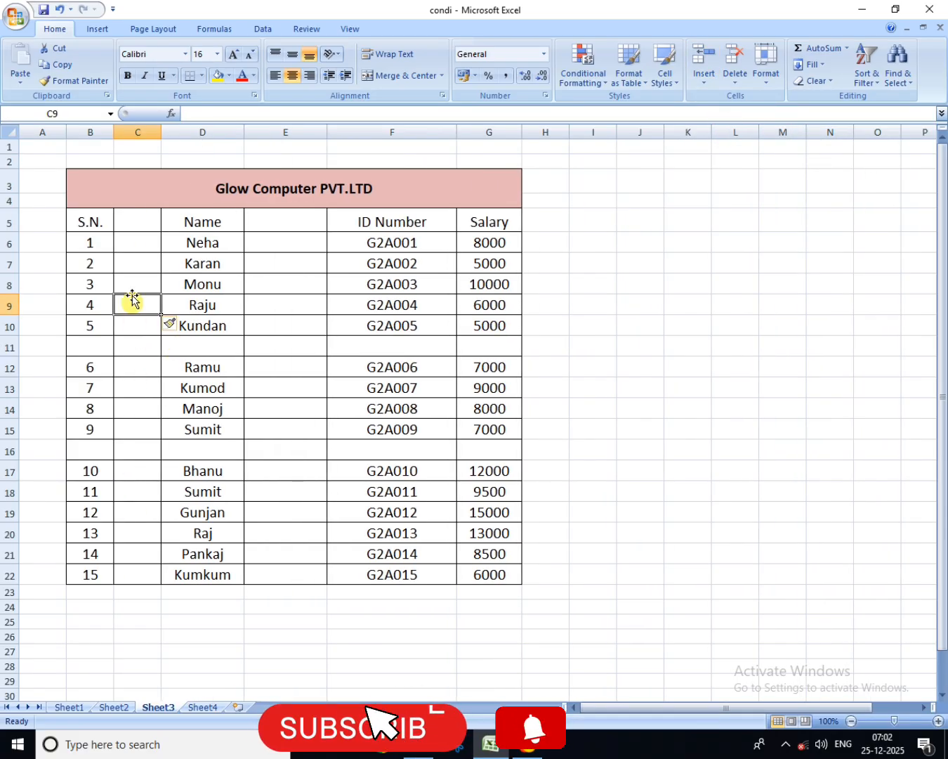
# Step: Check the cells down the inserted column C beside the serial numbers
pyautogui.click(132, 278)
pyautogui.click(140, 444)
pyautogui.click(140, 344)
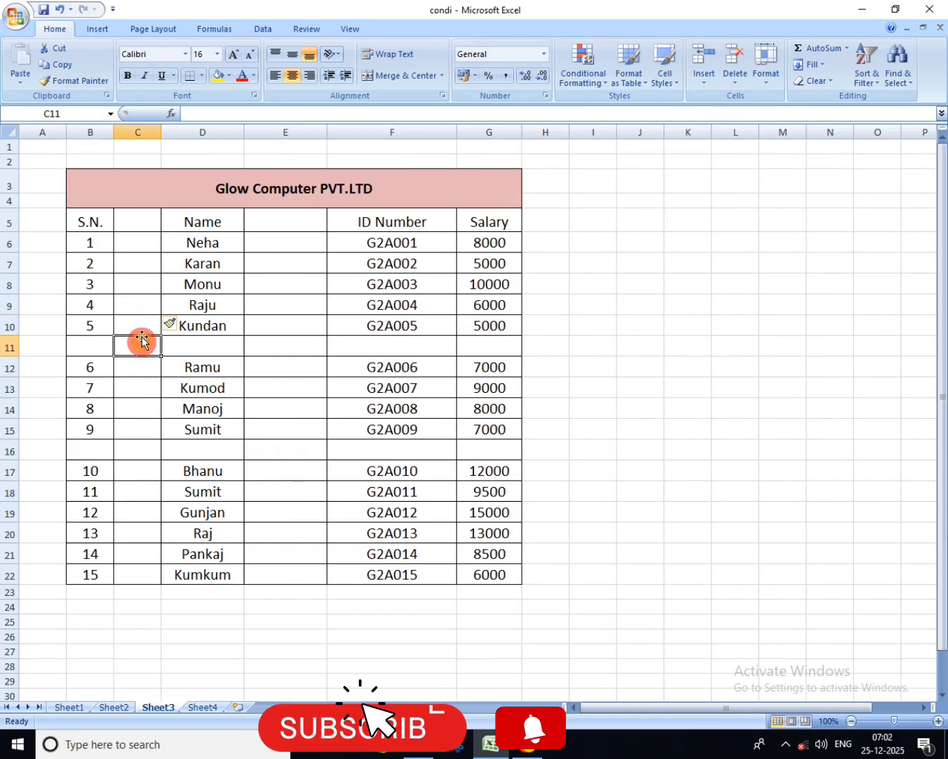
pyautogui.click(133, 266)
pyautogui.click(140, 435)
pyautogui.click(141, 280)
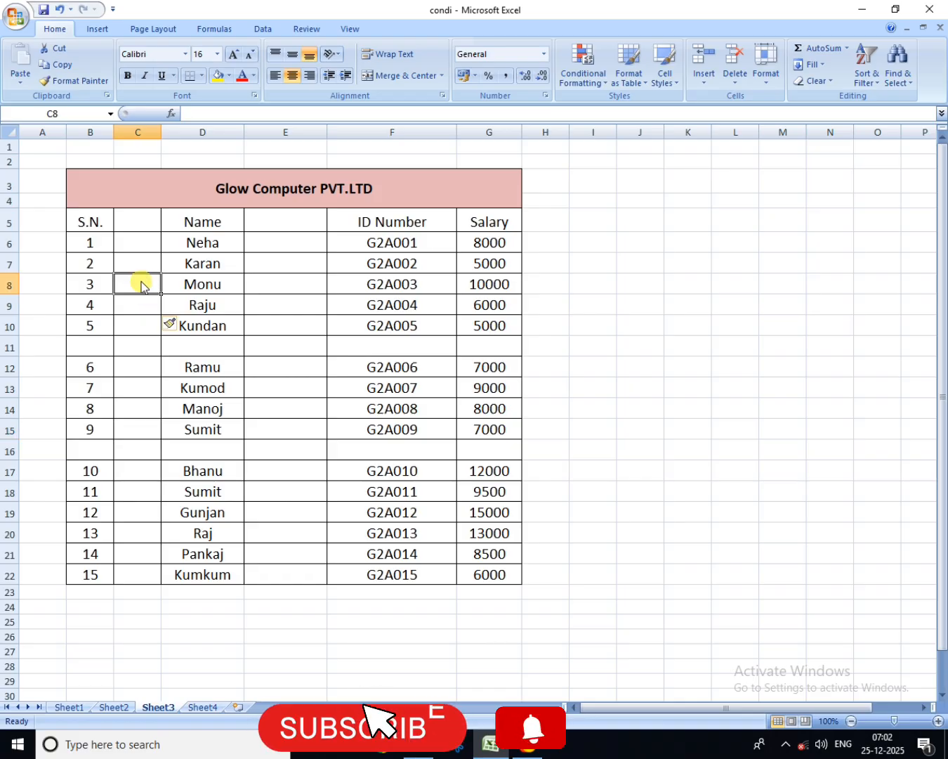
# Step: Review the insert commands again and inspect the blank column E and blank row 11 in the salary table
pyautogui.click(709, 79)
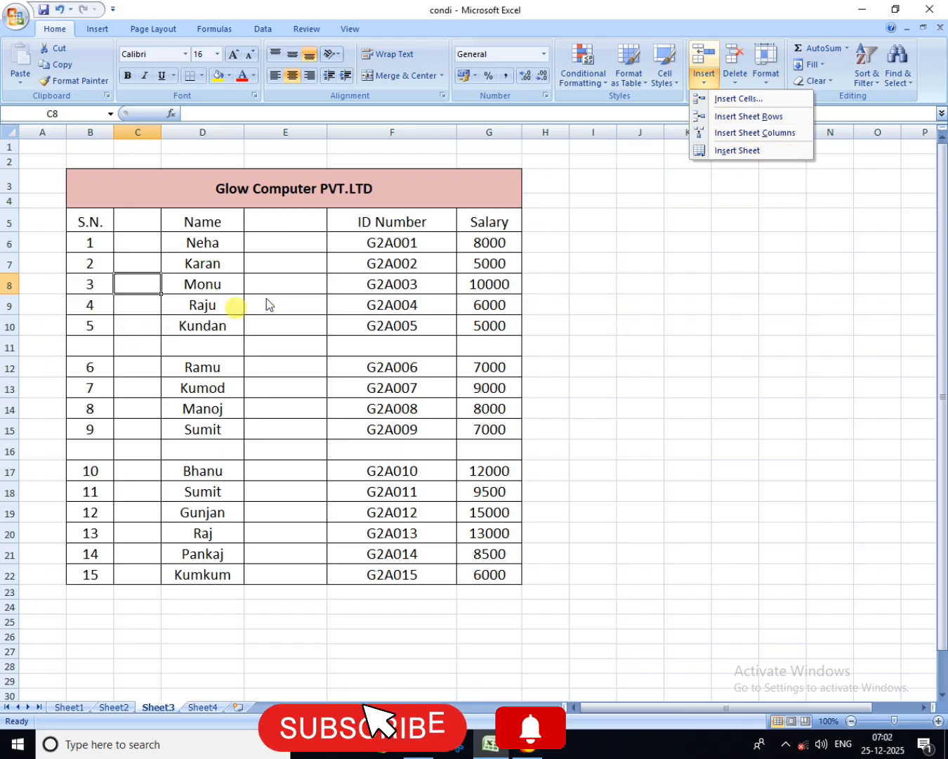
pyautogui.click(284, 286)
pyautogui.click(286, 301)
pyautogui.click(291, 428)
pyautogui.click(124, 347)
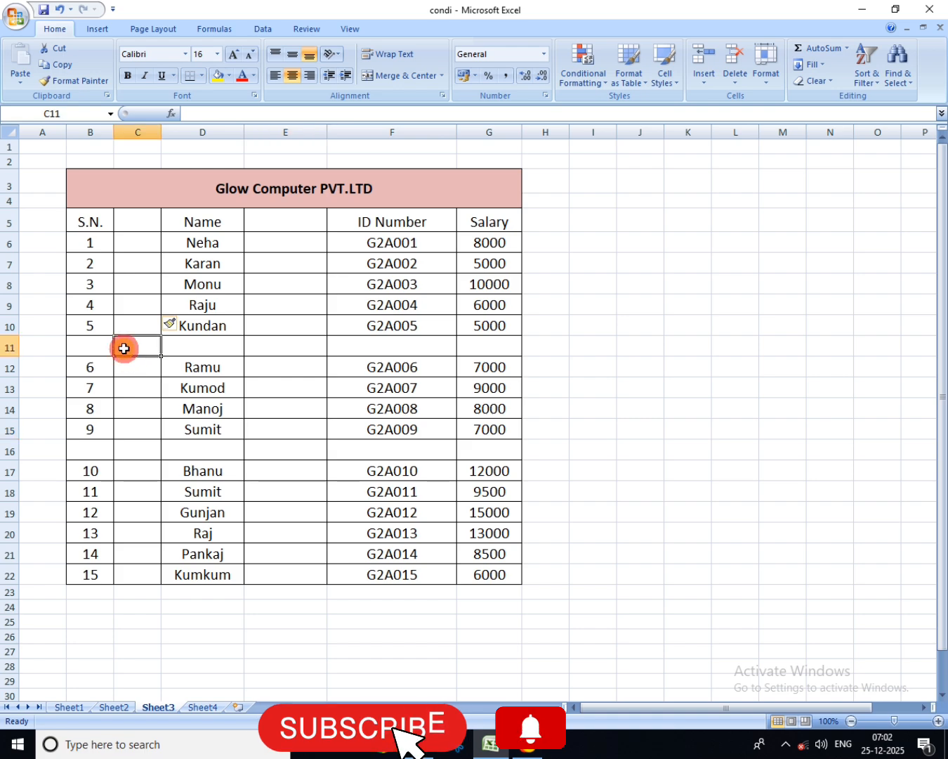
pyautogui.click(197, 345)
pyautogui.click(288, 342)
pyautogui.click(705, 77)
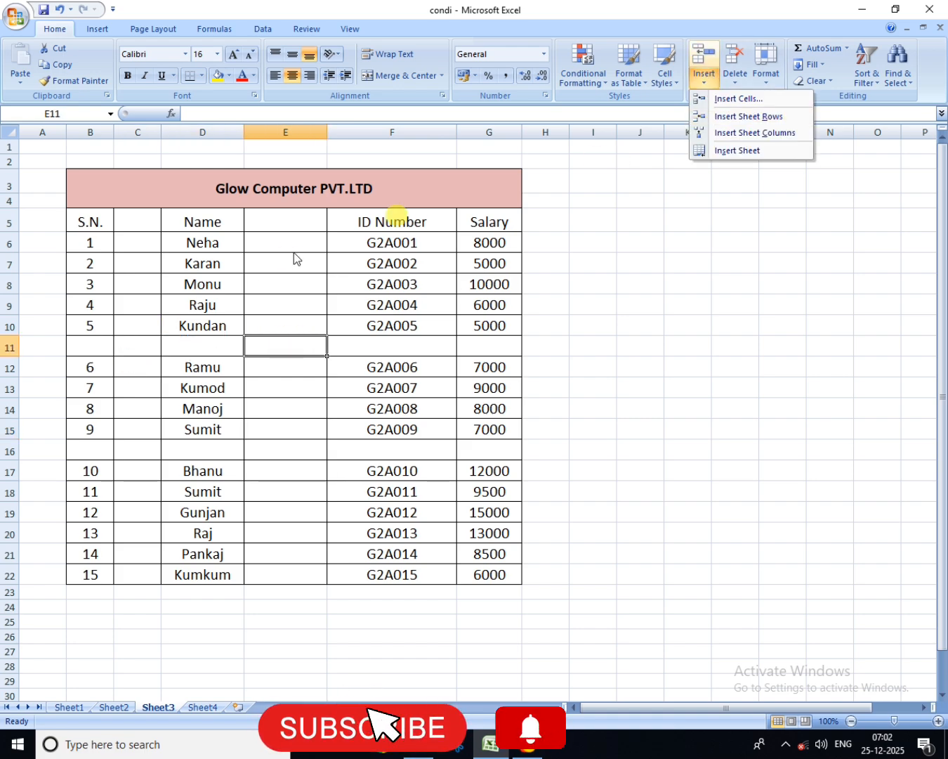
pyautogui.click(197, 283)
pyautogui.click(200, 285)
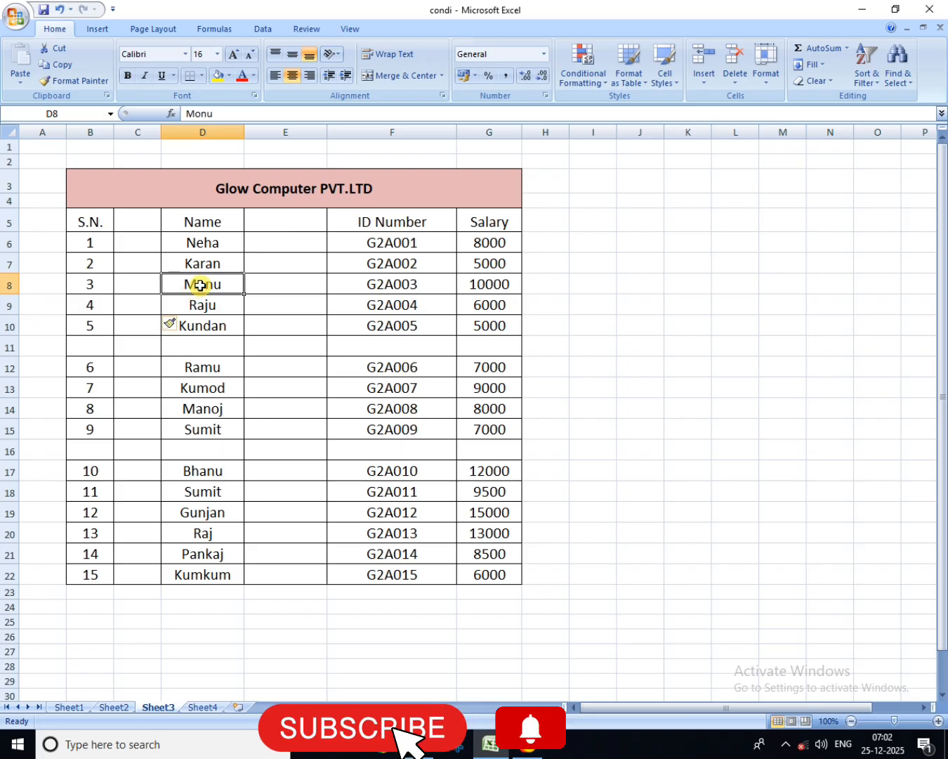
pyautogui.click(698, 84)
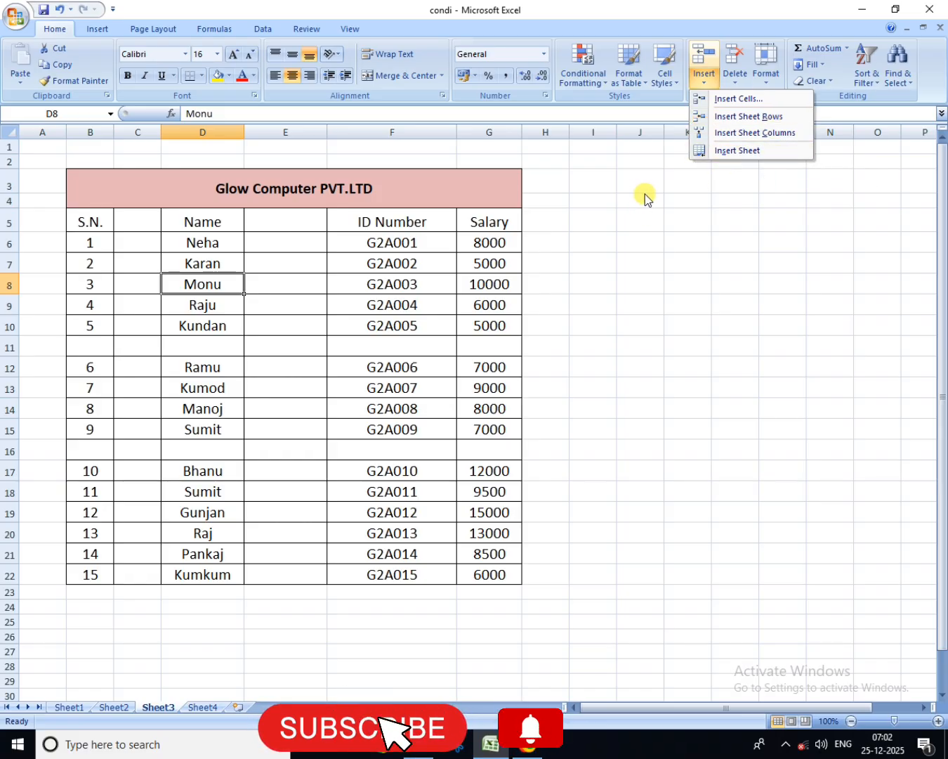
pyautogui.click(278, 370)
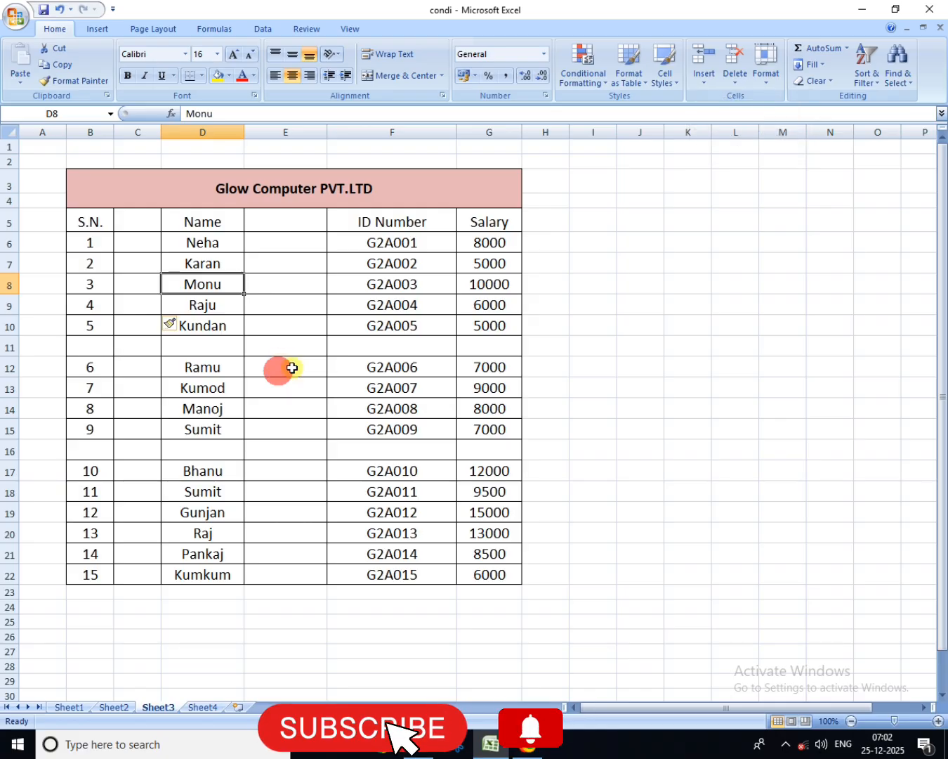
# Step: Look through the existing worksheets and insert a new sheet in front of Sheet4
pyautogui.click(68, 708)
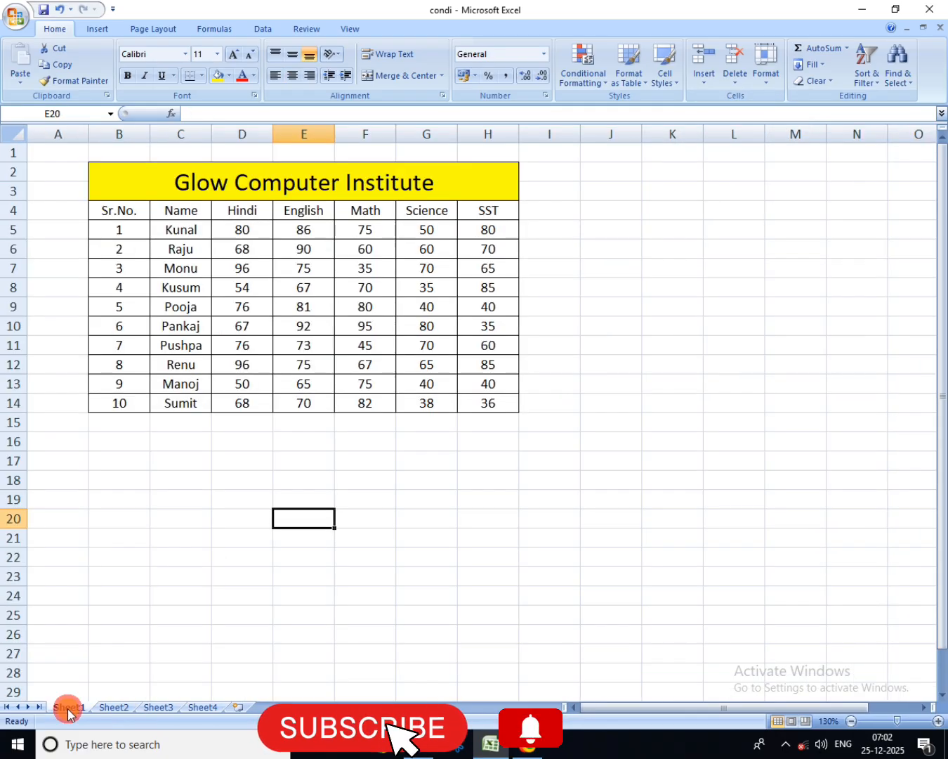
pyautogui.click(114, 708)
pyautogui.click(157, 708)
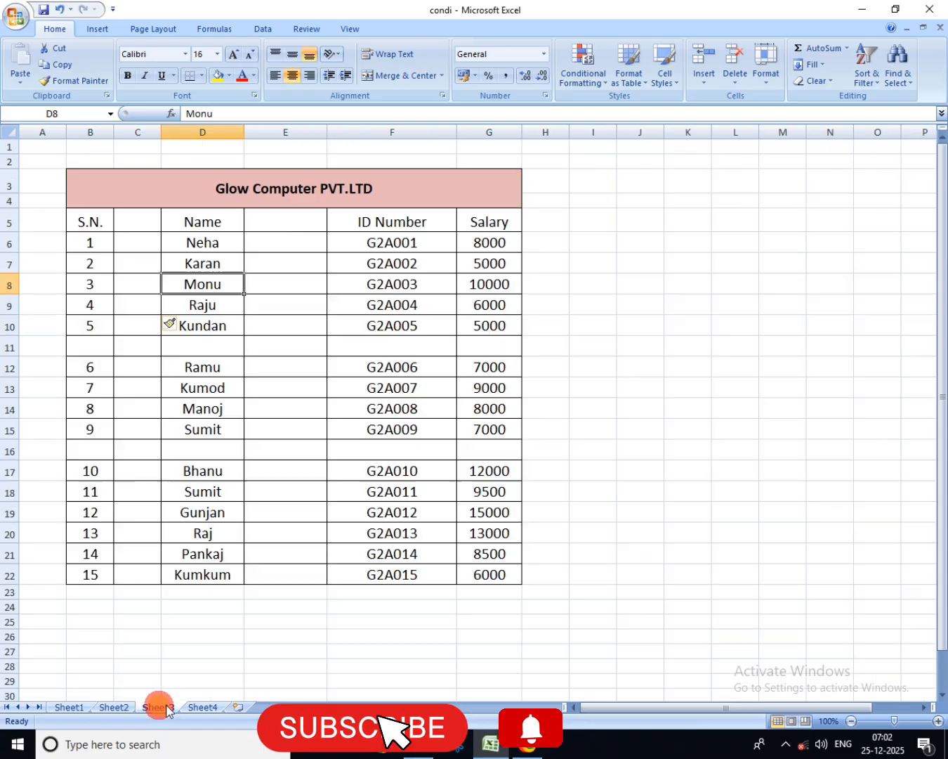
pyautogui.click(203, 707)
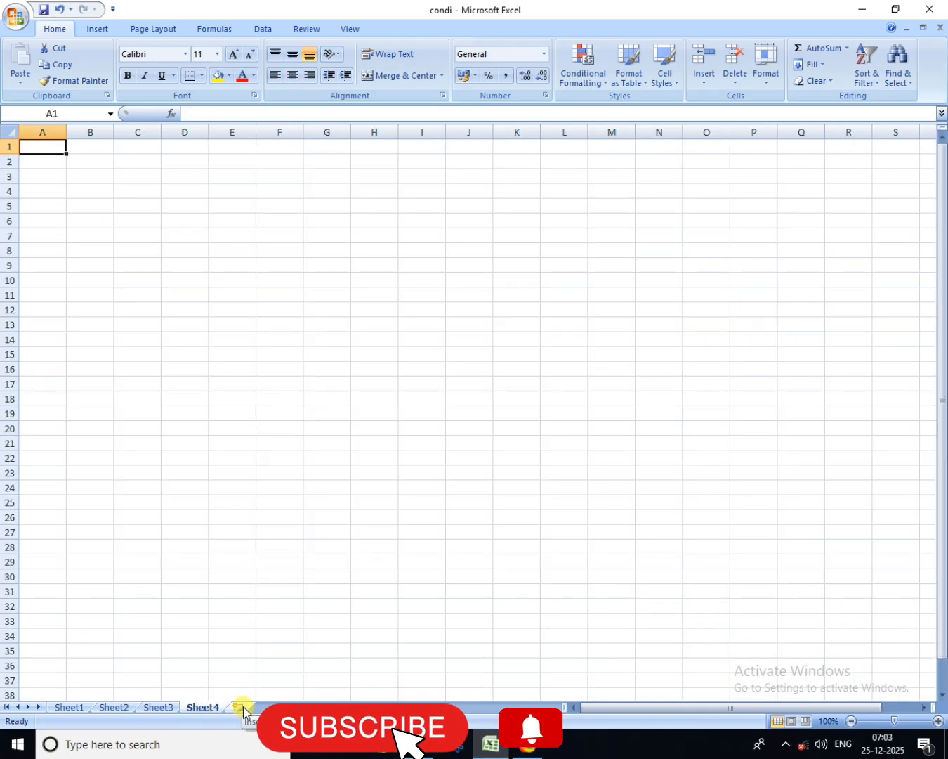
pyautogui.click(704, 81)
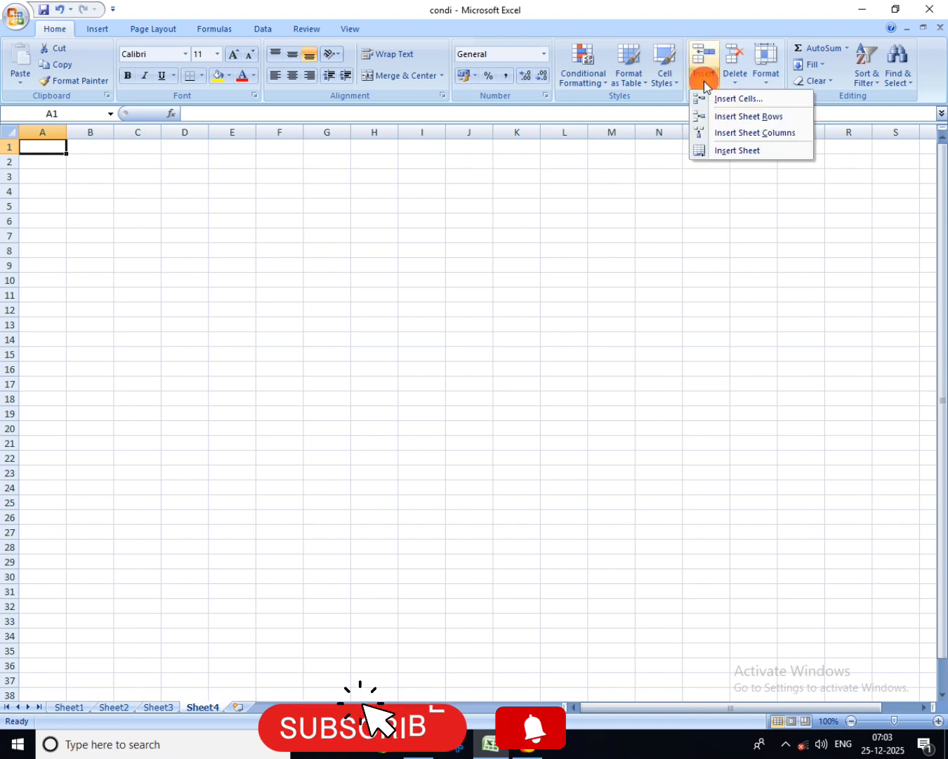
pyautogui.click(728, 151)
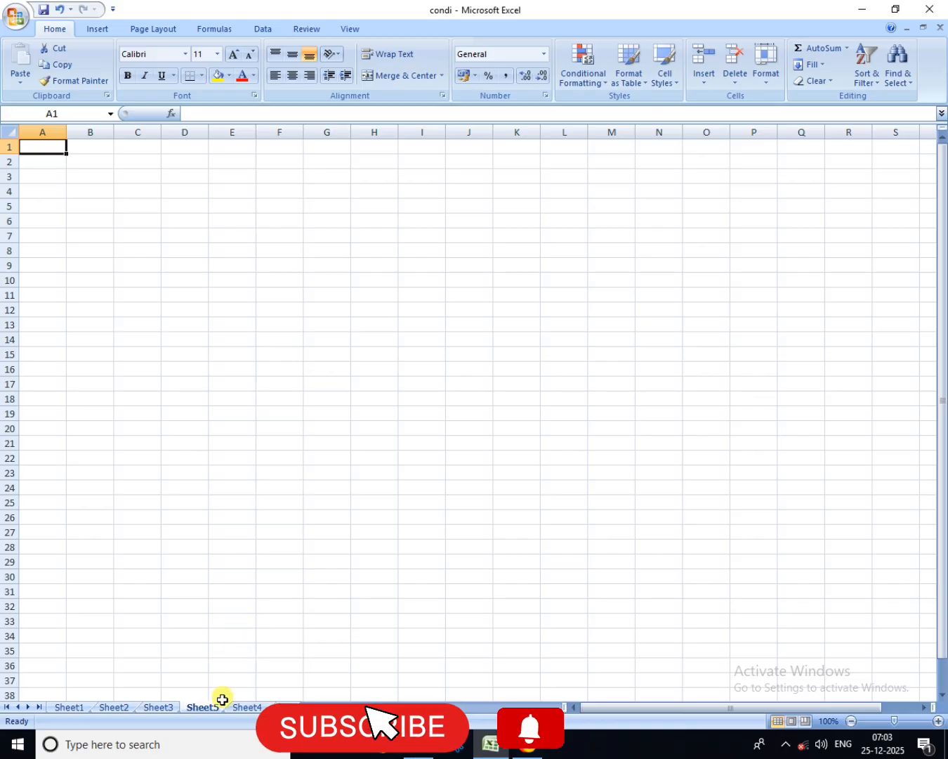
# Step: Look through all worksheets, from the new Sheet5 back to Sheet1, to examine the workbook's sheet order and contents
pyautogui.click(205, 711)
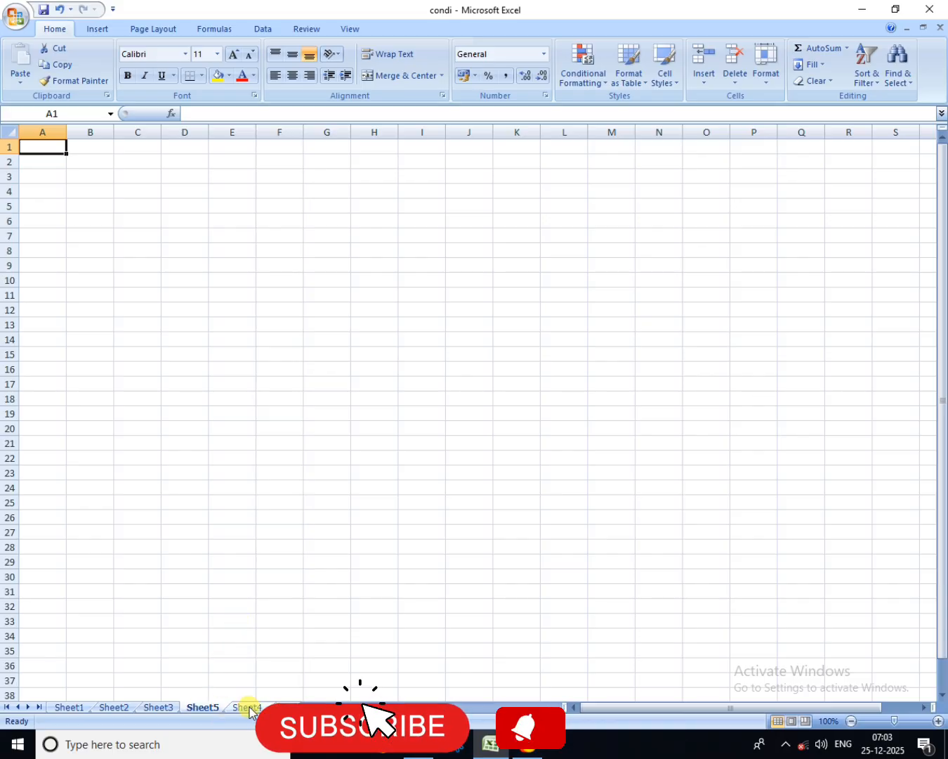
pyautogui.click(150, 711)
pyautogui.click(116, 711)
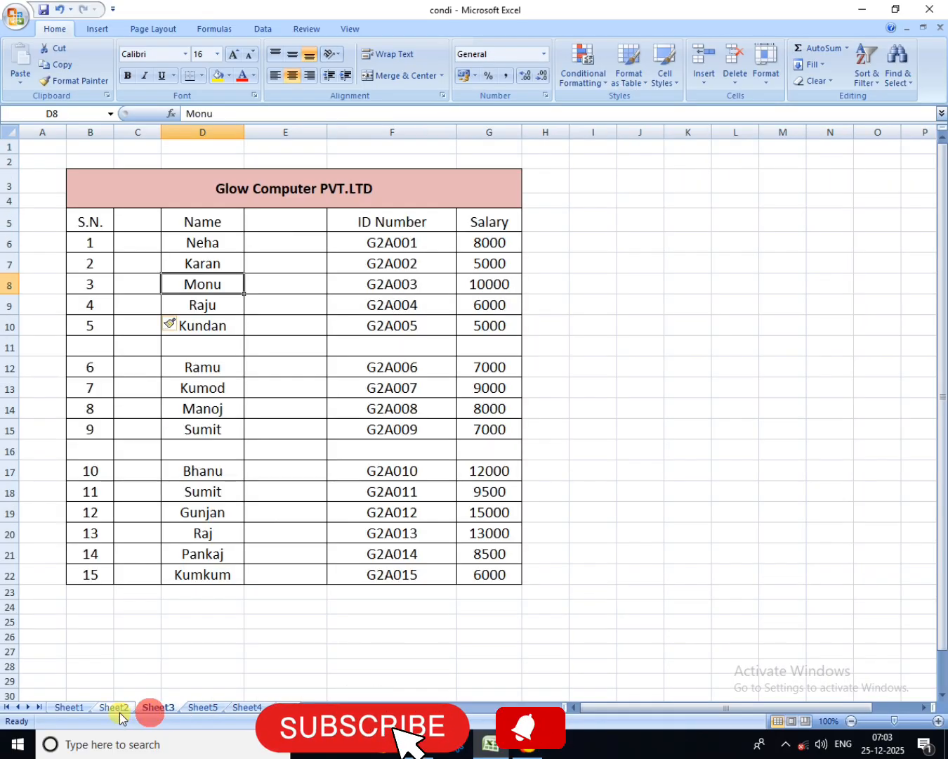
pyautogui.click(76, 708)
pyautogui.click(112, 708)
pyautogui.click(157, 709)
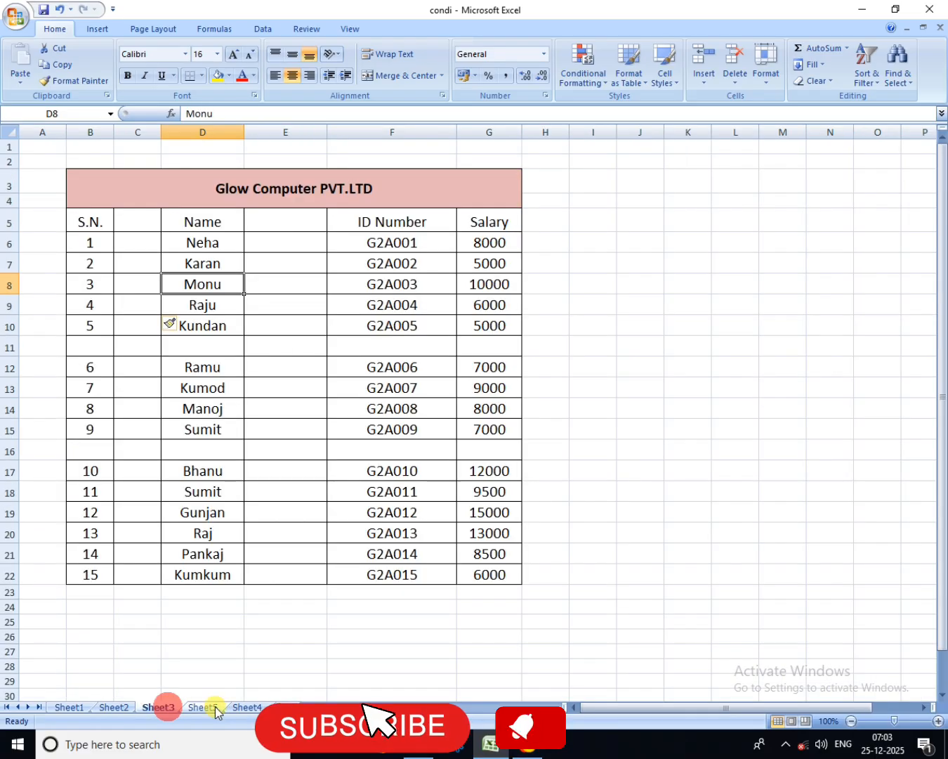
pyautogui.click(203, 708)
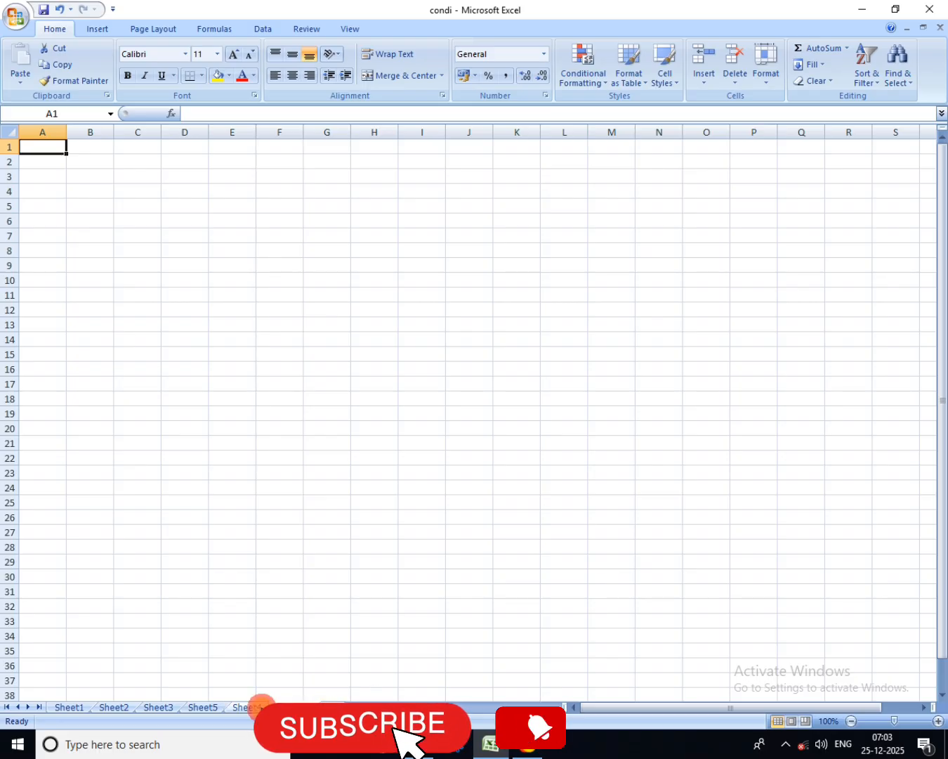
pyautogui.click(203, 707)
pyautogui.click(158, 708)
pyautogui.click(113, 706)
pyautogui.click(66, 707)
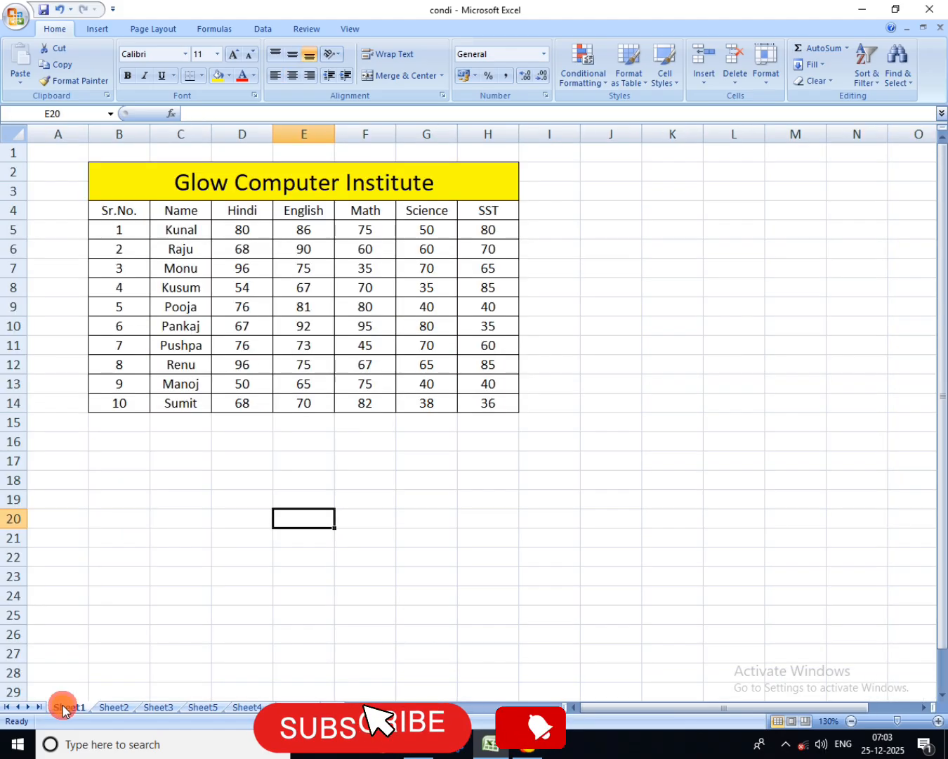
# Step: Return to Sheet3 through Sheet2 and compare the available Insert commands with the matching Delete commands
pyautogui.click(98, 707)
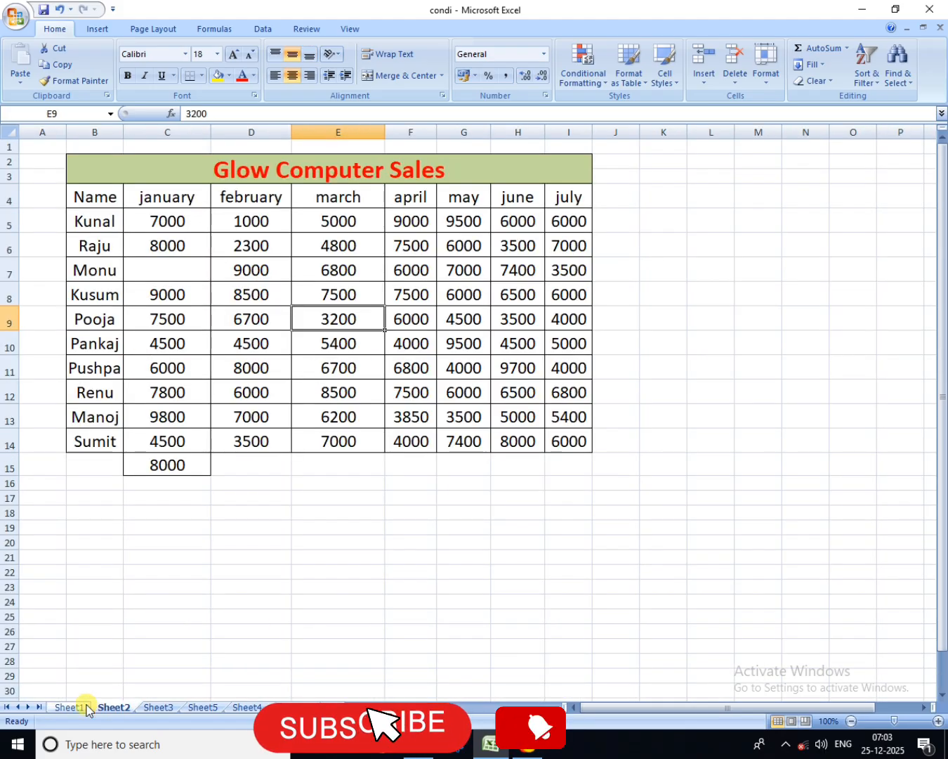
pyautogui.click(167, 707)
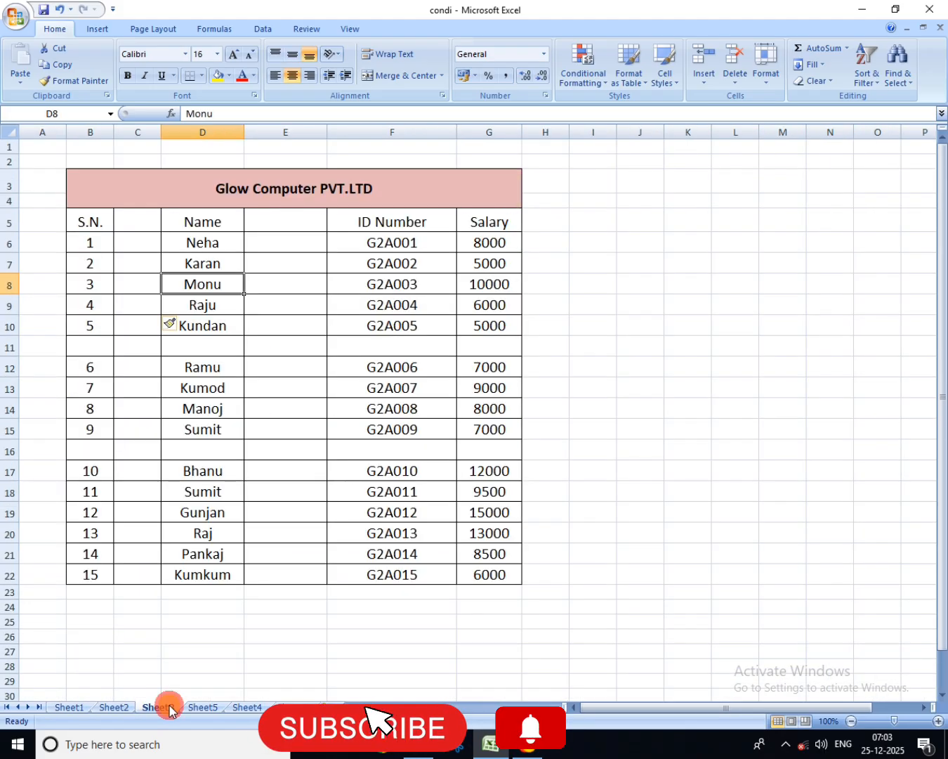
pyautogui.click(704, 81)
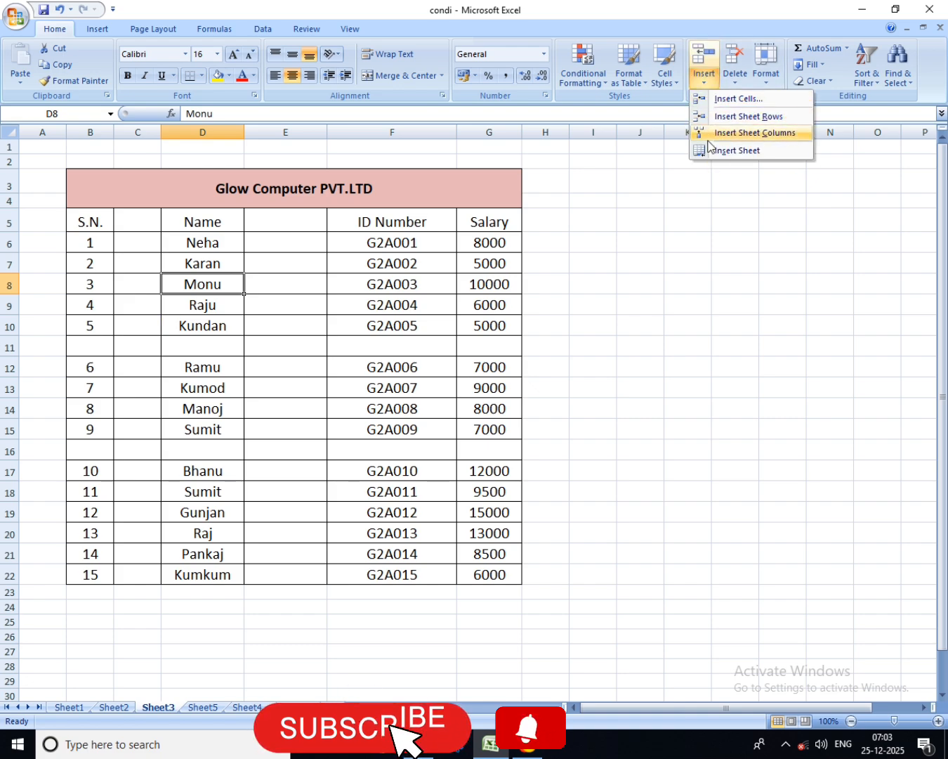
pyautogui.click(737, 82)
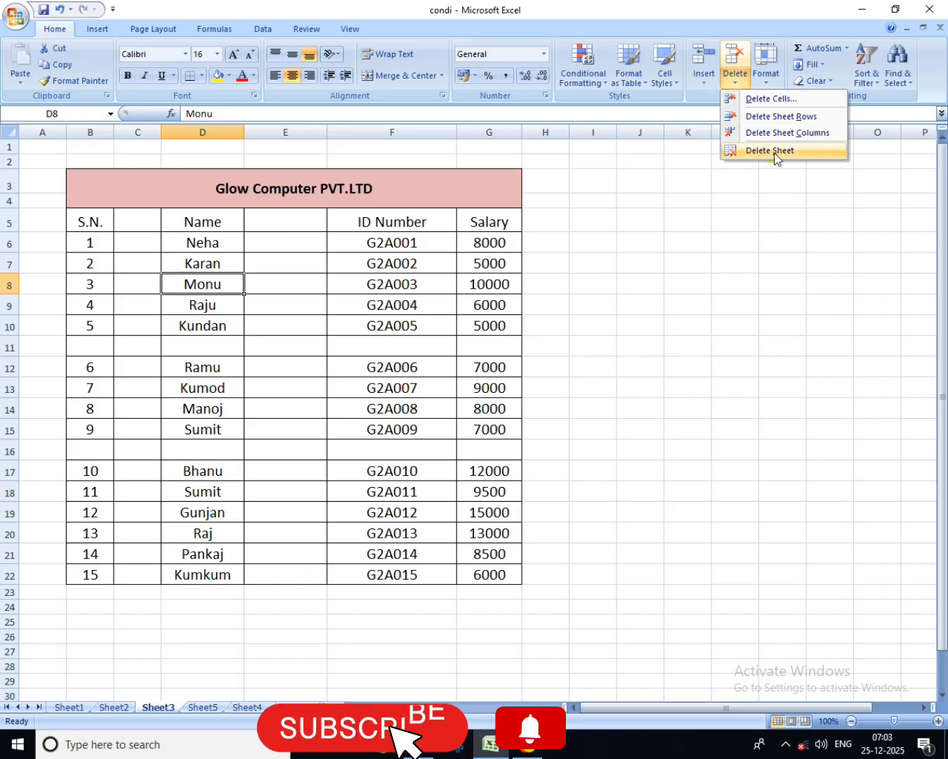
pyautogui.click(704, 71)
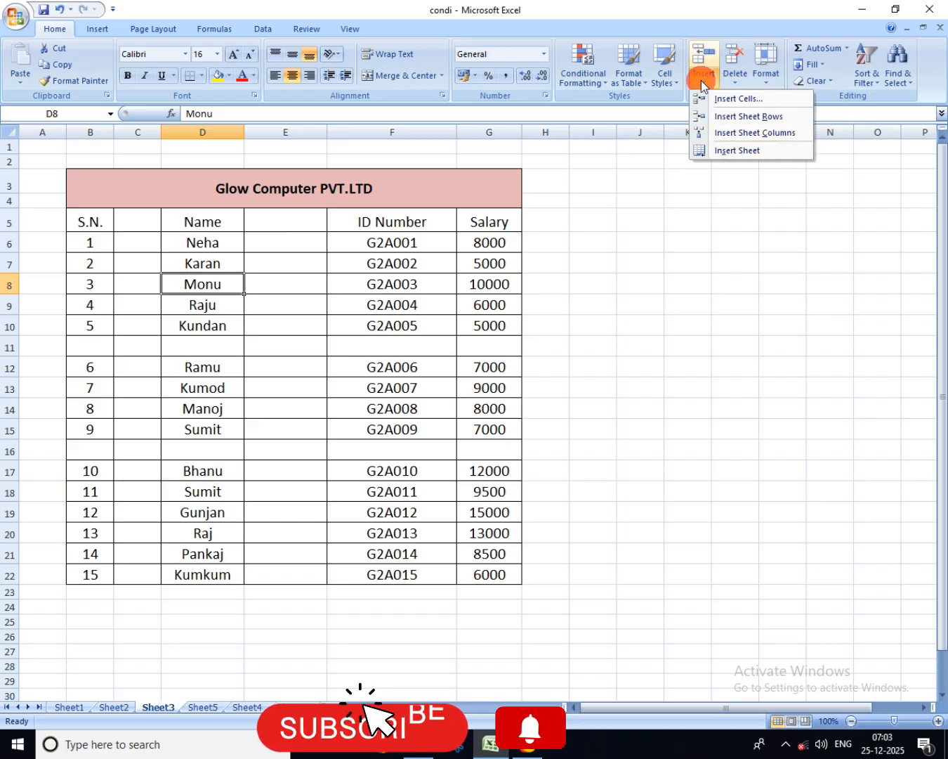
pyautogui.click(744, 80)
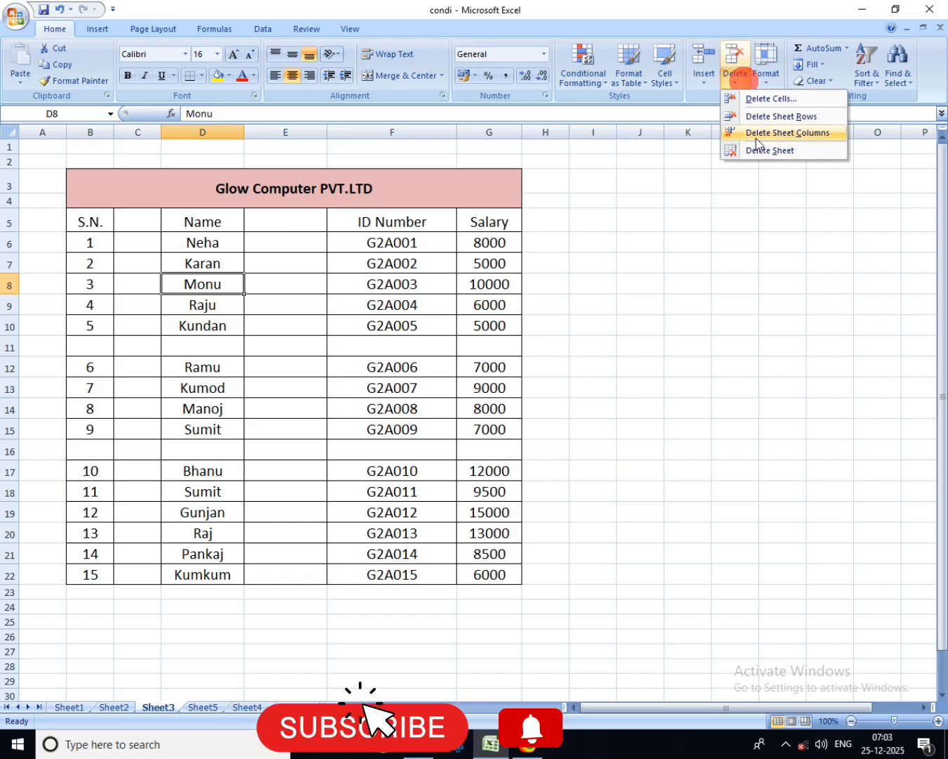
pyautogui.click(706, 87)
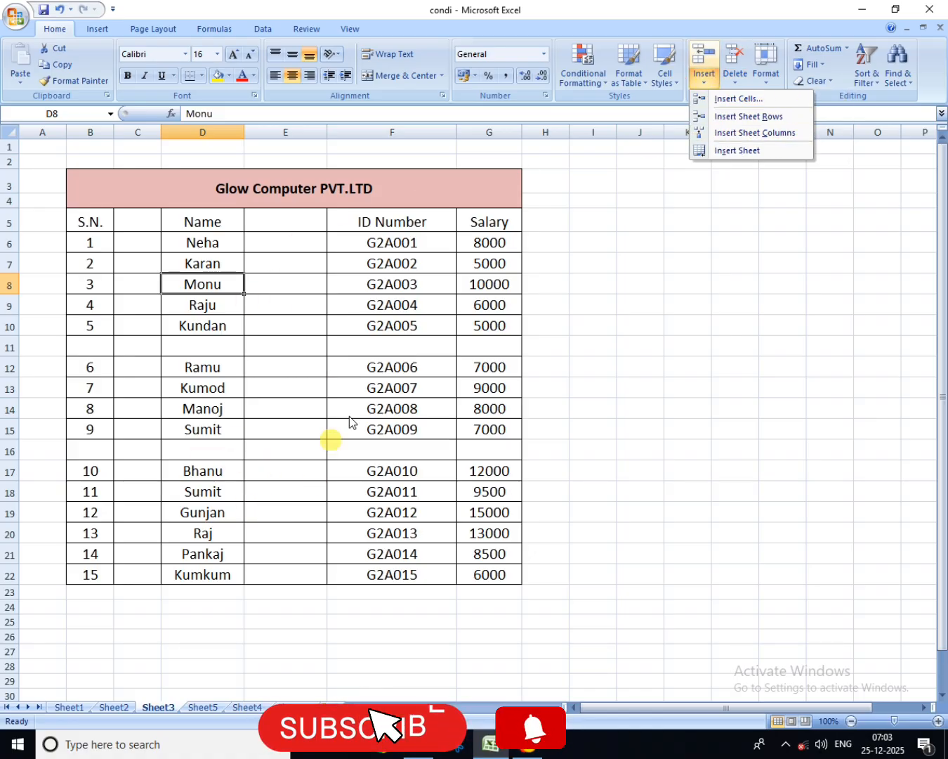
pyautogui.click(736, 81)
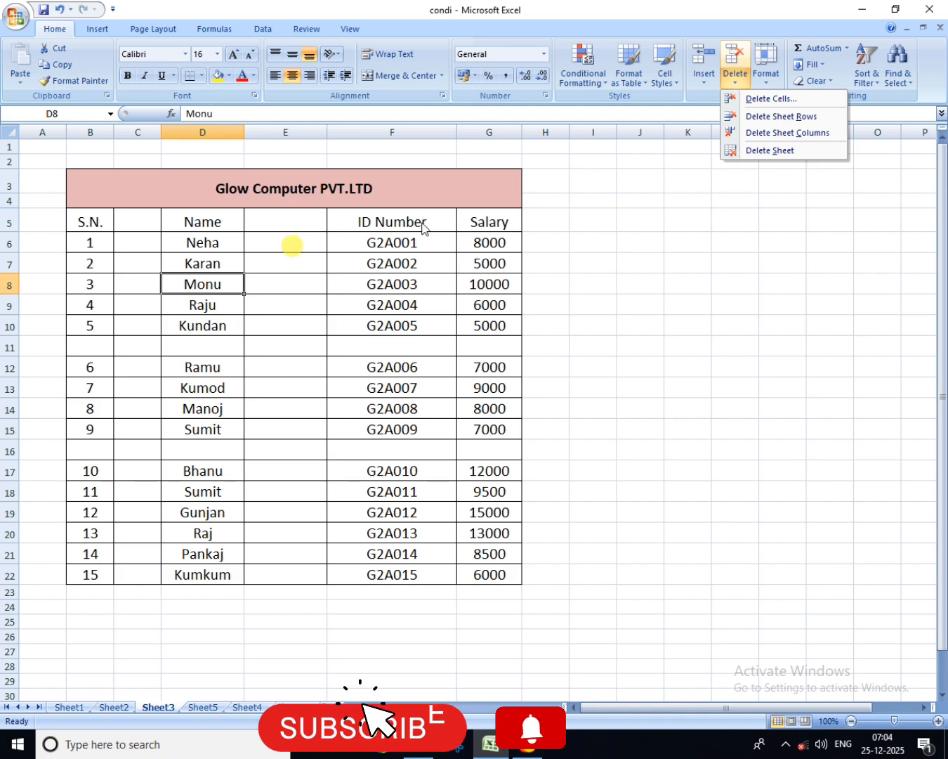
# Step: Delete the blank column E between Name and ID Number in the Sheet3 salary table
pyautogui.click(234, 248)
pyautogui.click(292, 258)
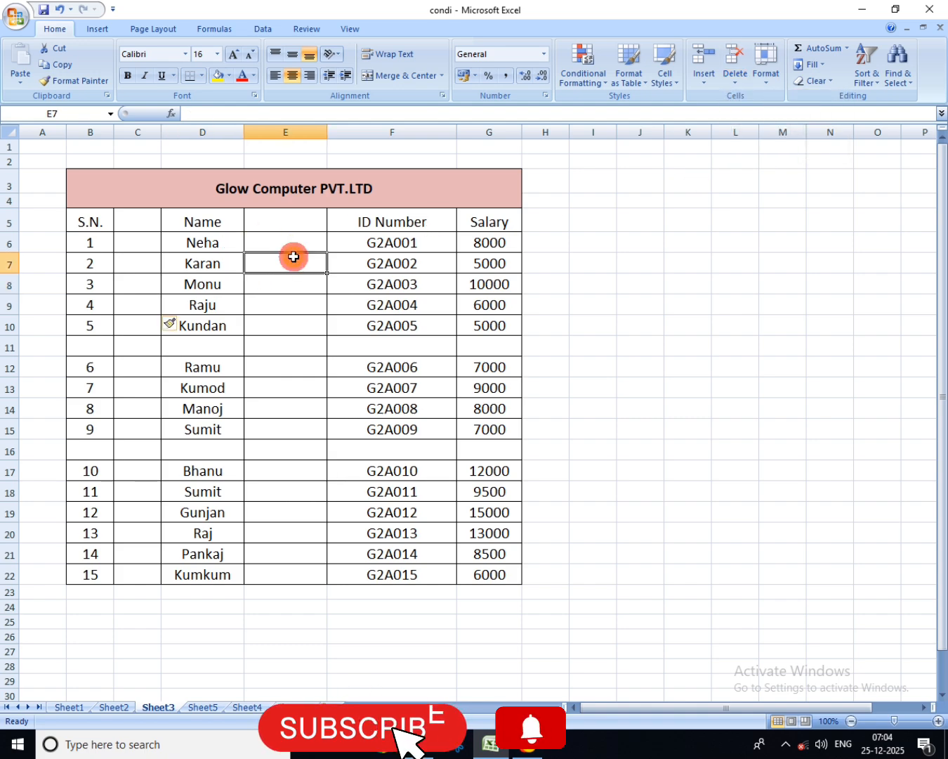
pyautogui.click(305, 331)
pyautogui.click(306, 450)
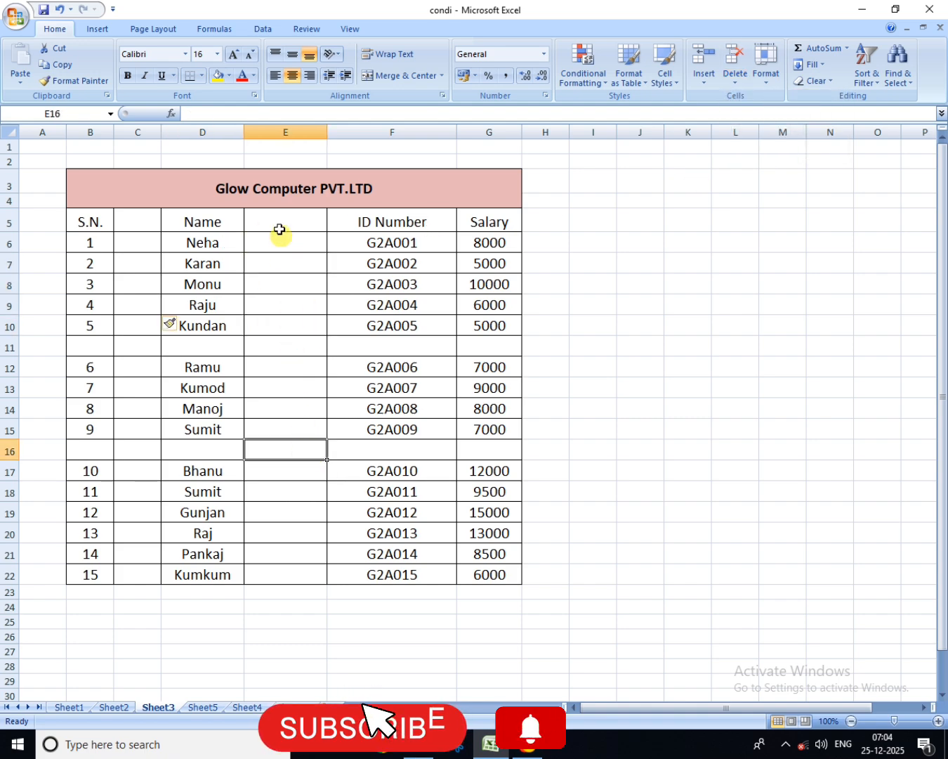
pyautogui.moveTo(279, 216); pyautogui.dragTo(283, 572)
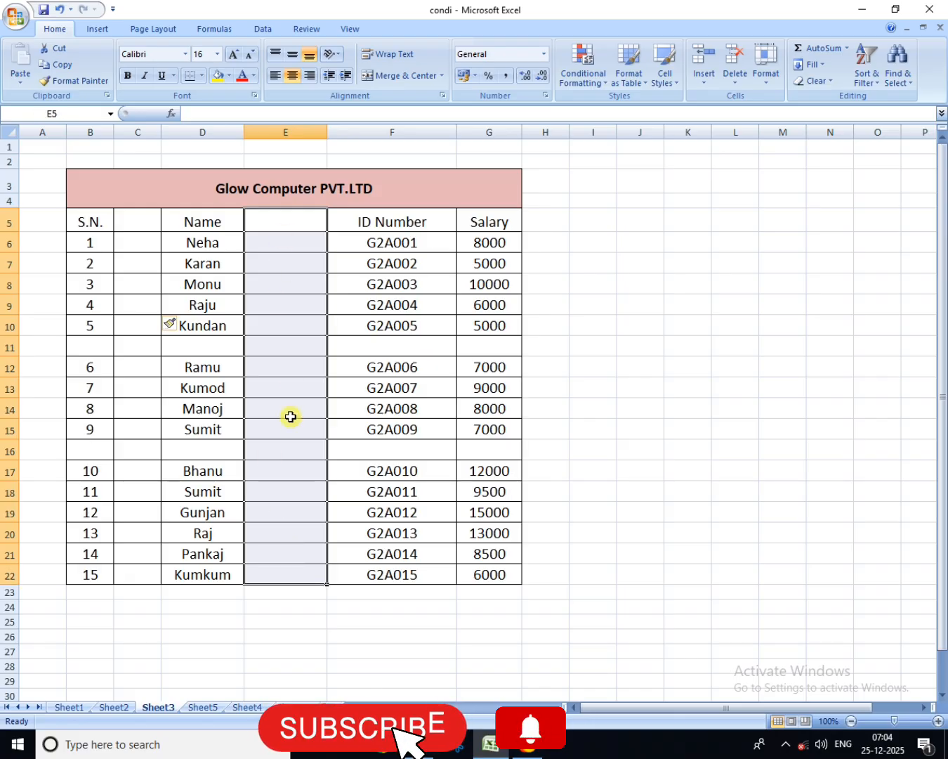
pyautogui.click(740, 83)
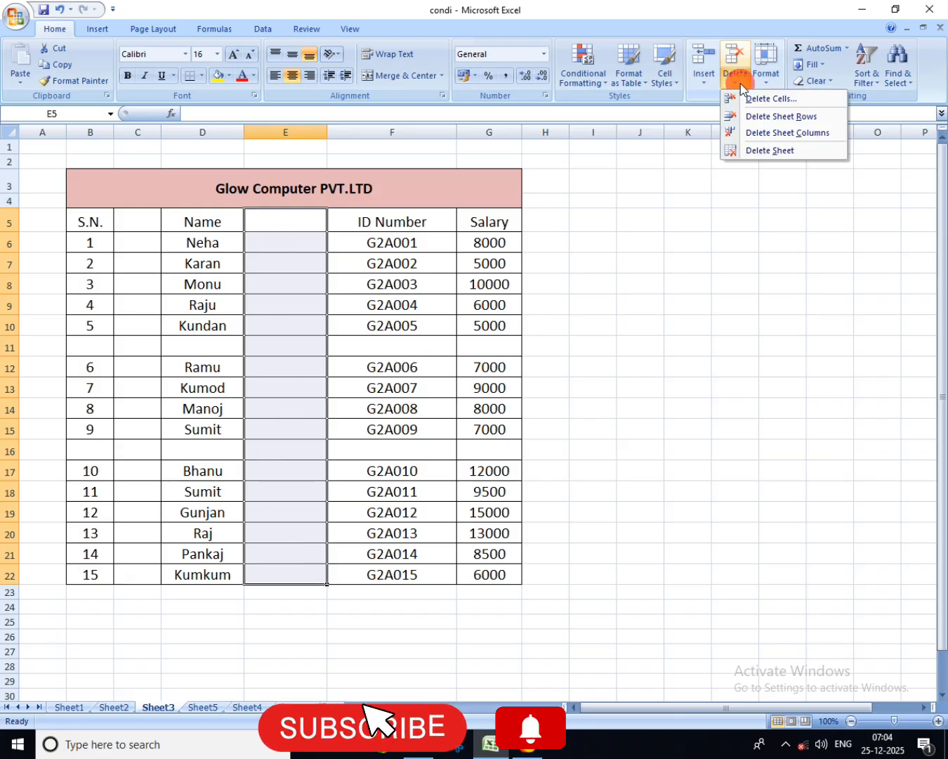
pyautogui.click(793, 133)
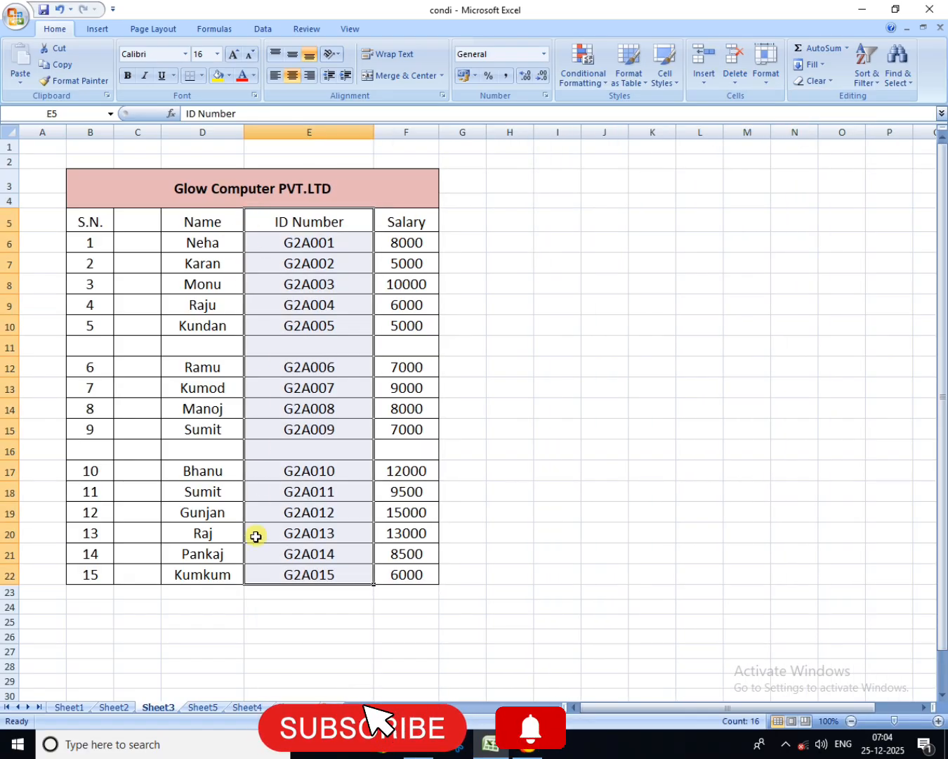
# Step: Delete the blank row 11 between serial numbers 5 and 6 in the salary table
pyautogui.click(234, 448)
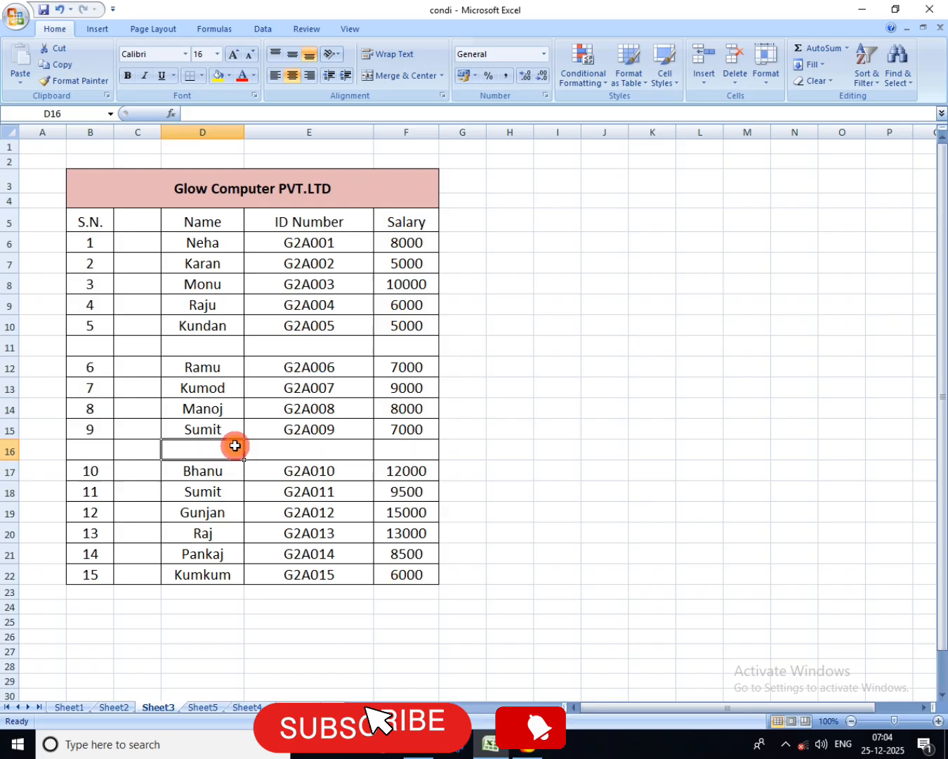
pyautogui.click(209, 346)
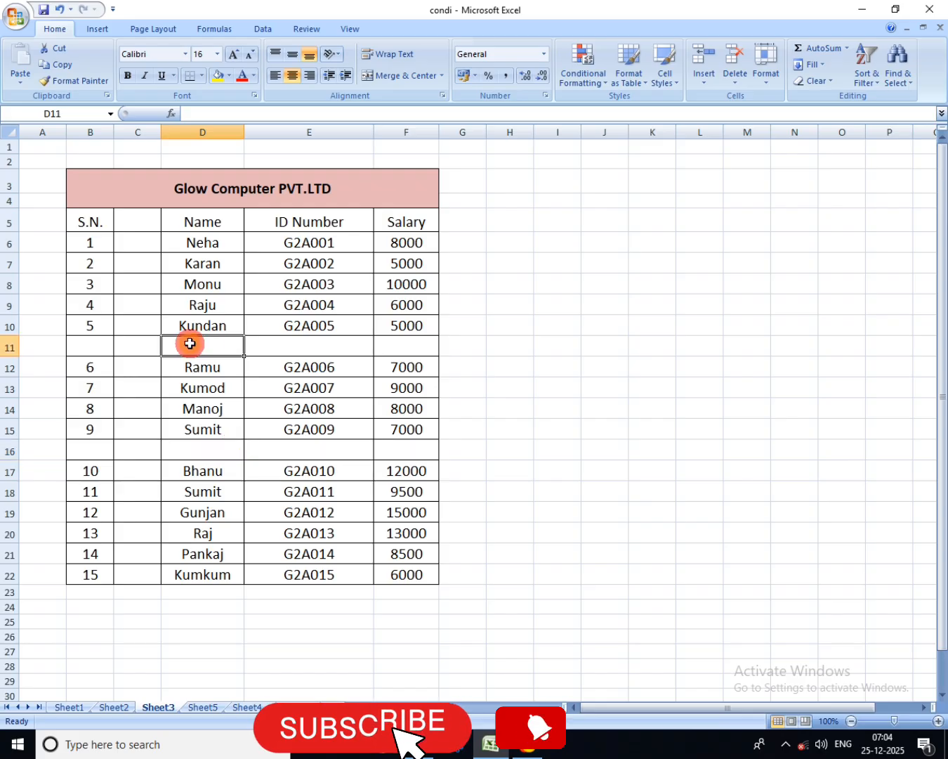
pyautogui.click(312, 342)
pyautogui.moveTo(131, 343); pyautogui.dragTo(180, 345)
pyautogui.click(258, 345)
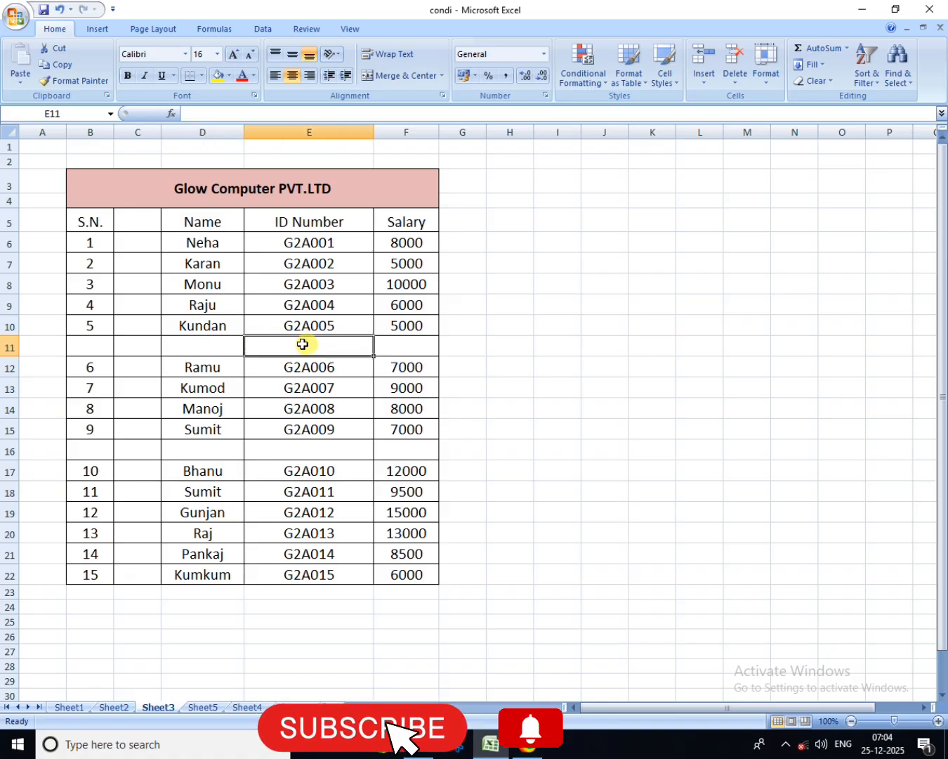
pyautogui.moveTo(98, 345); pyautogui.dragTo(330, 344)
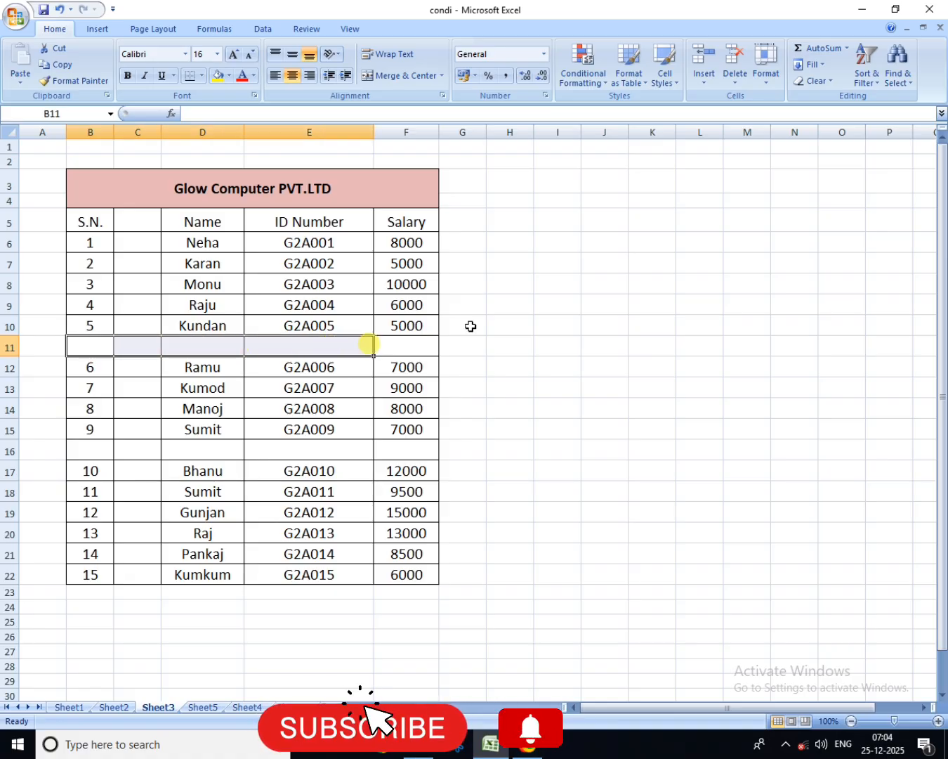
pyautogui.click(739, 84)
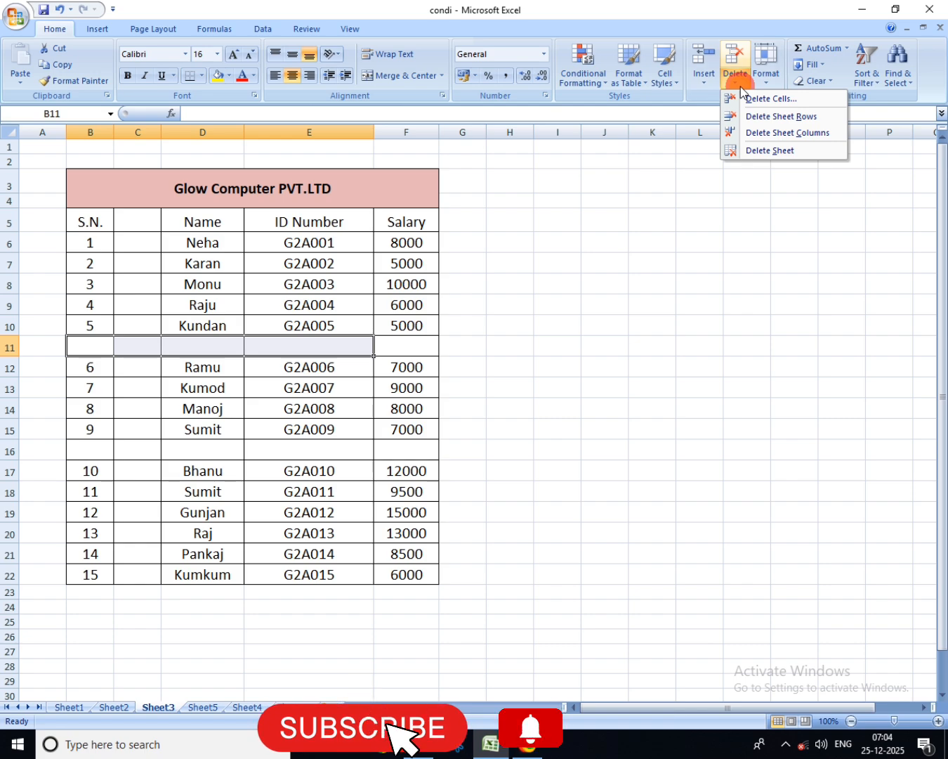
pyautogui.click(770, 117)
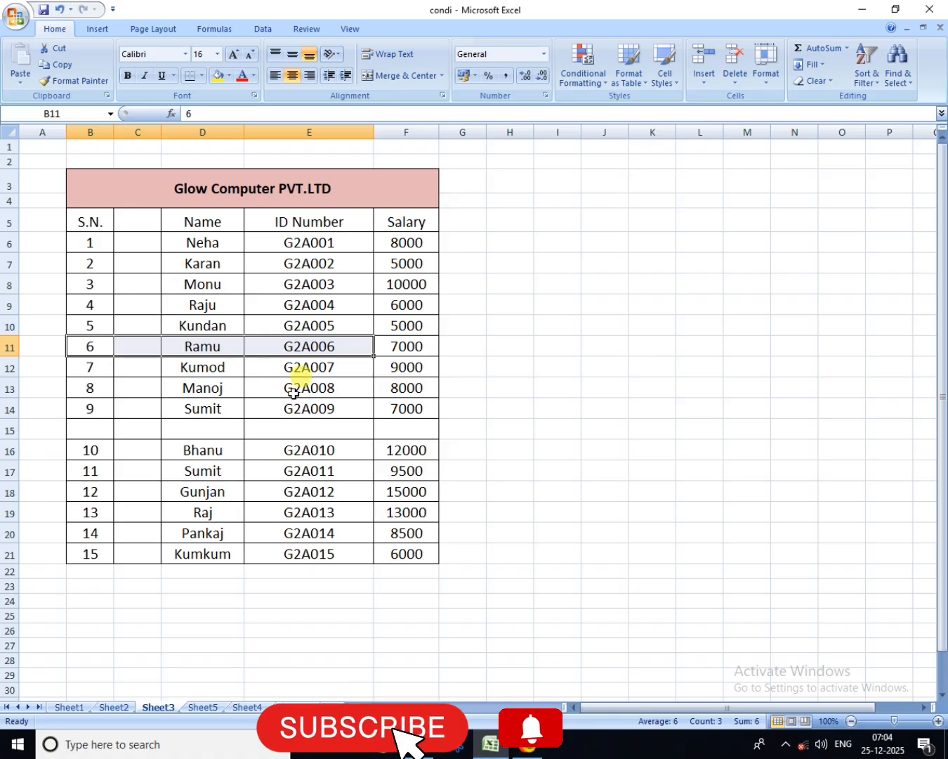
# Step: Delete the remaining blank row 15 between serial numbers 9 and 10
pyautogui.click(145, 430)
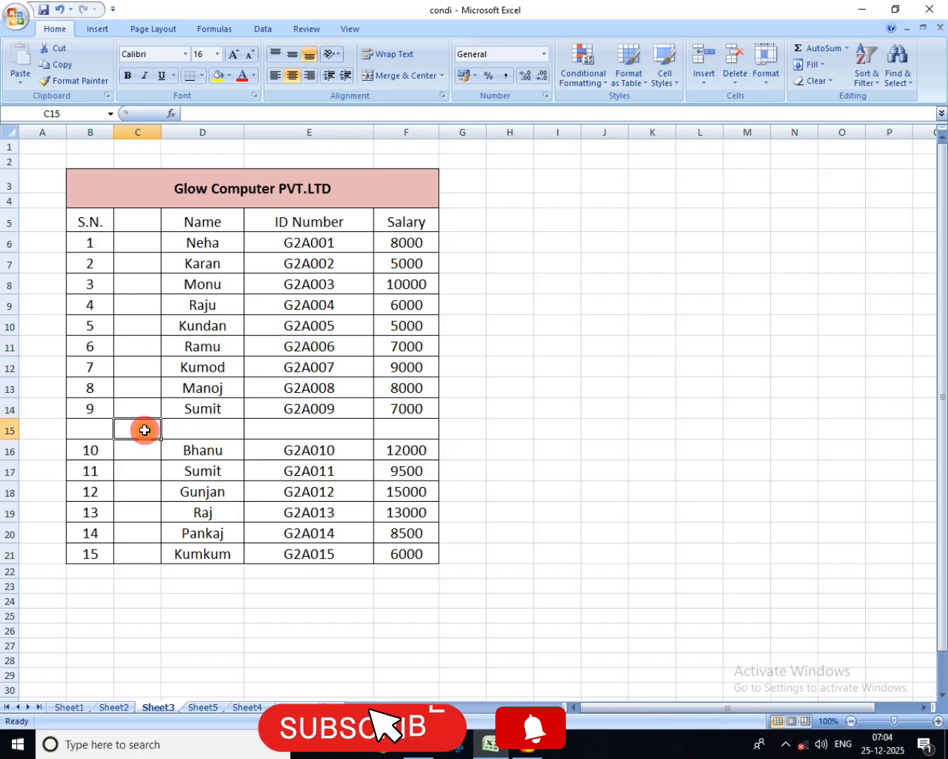
pyautogui.click(224, 431)
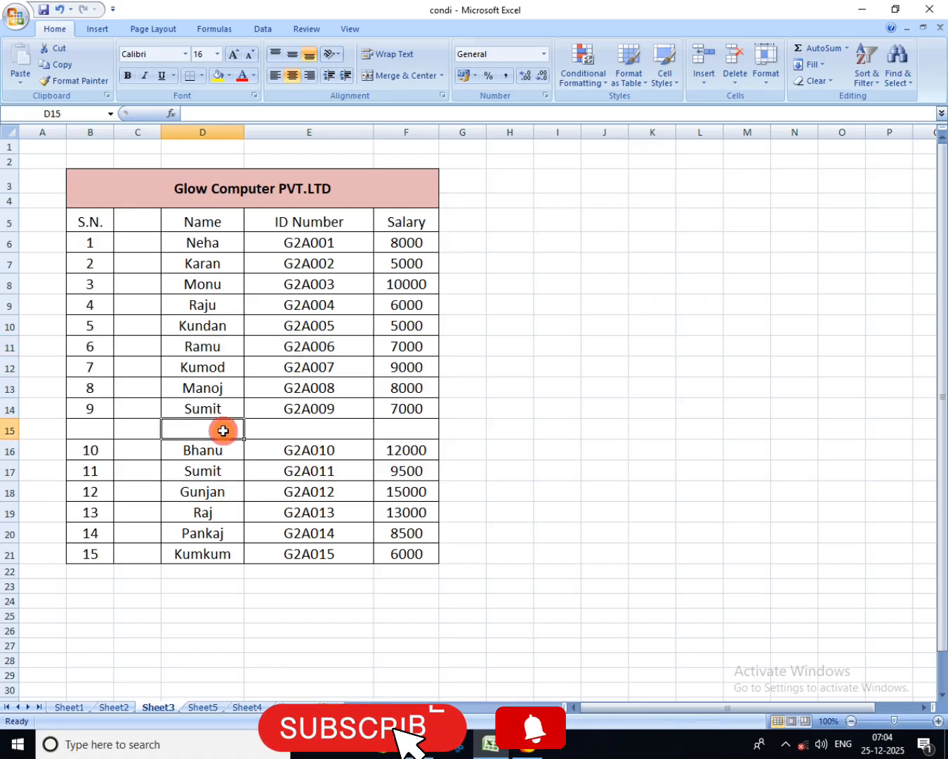
pyautogui.click(735, 84)
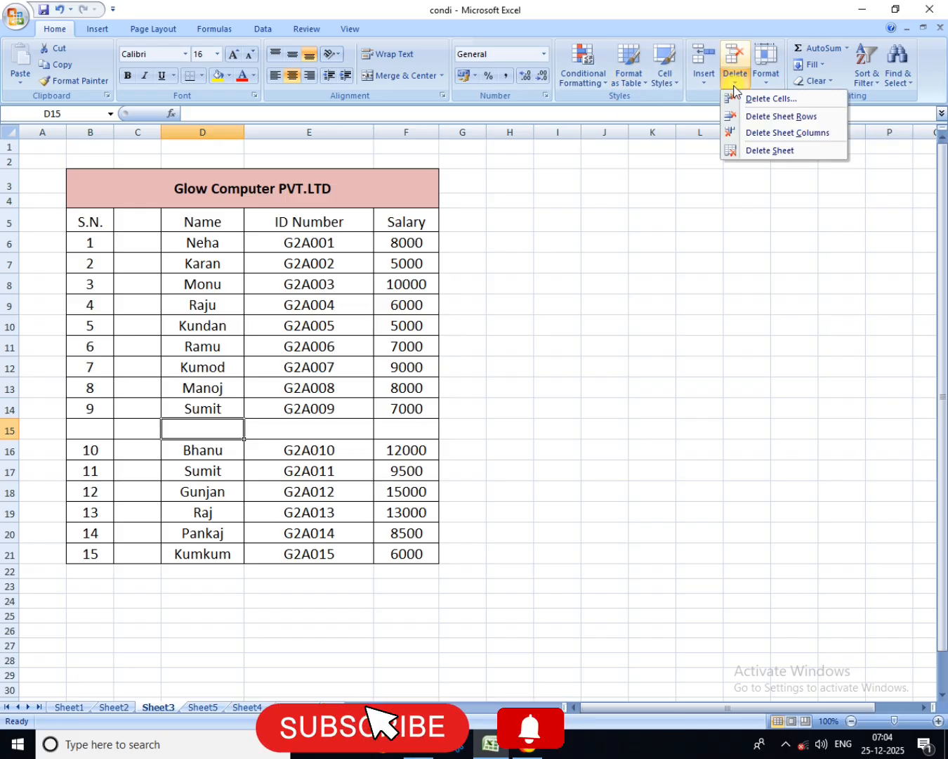
pyautogui.click(763, 118)
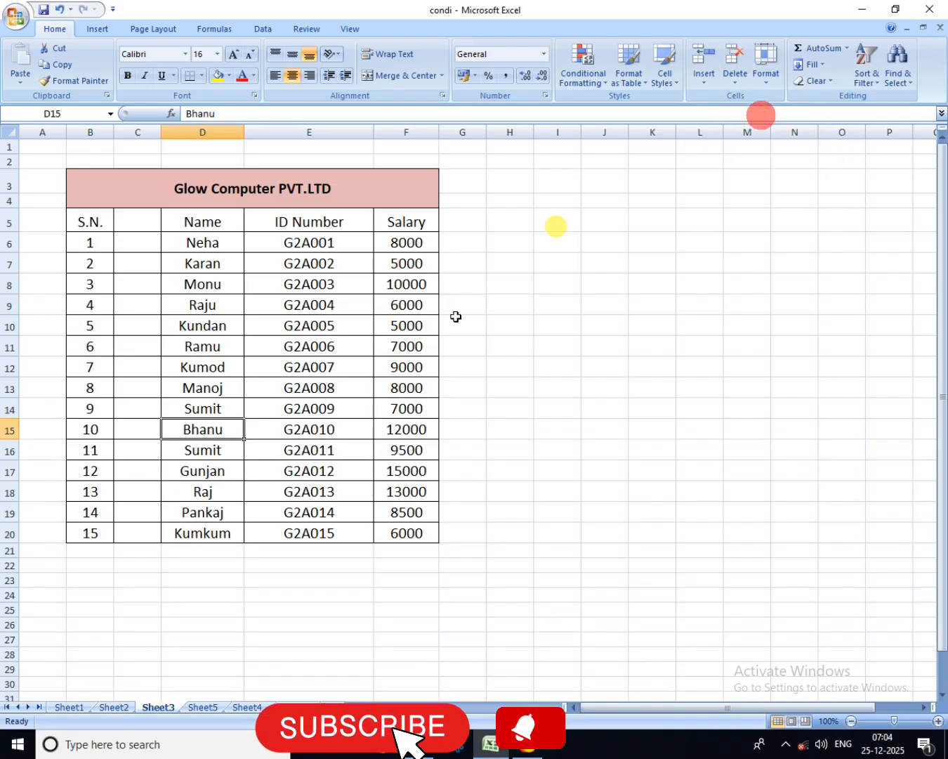
# Step: Delete the blank column C between S.N. and Name in the salary table
pyautogui.click(125, 283)
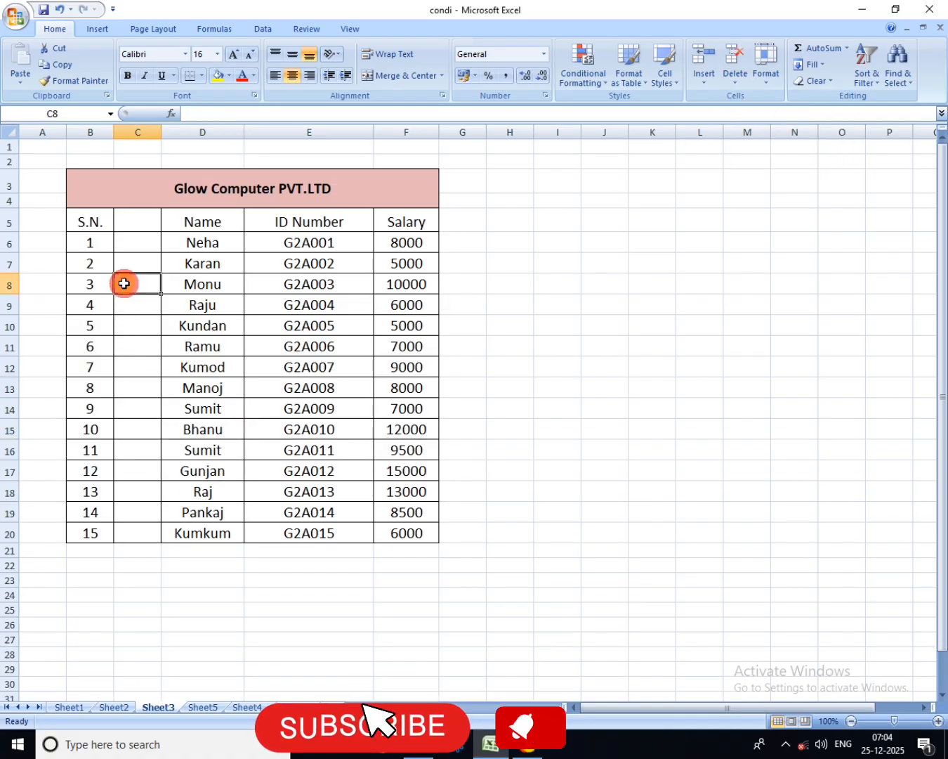
pyautogui.click(141, 366)
pyautogui.click(138, 429)
pyautogui.click(134, 465)
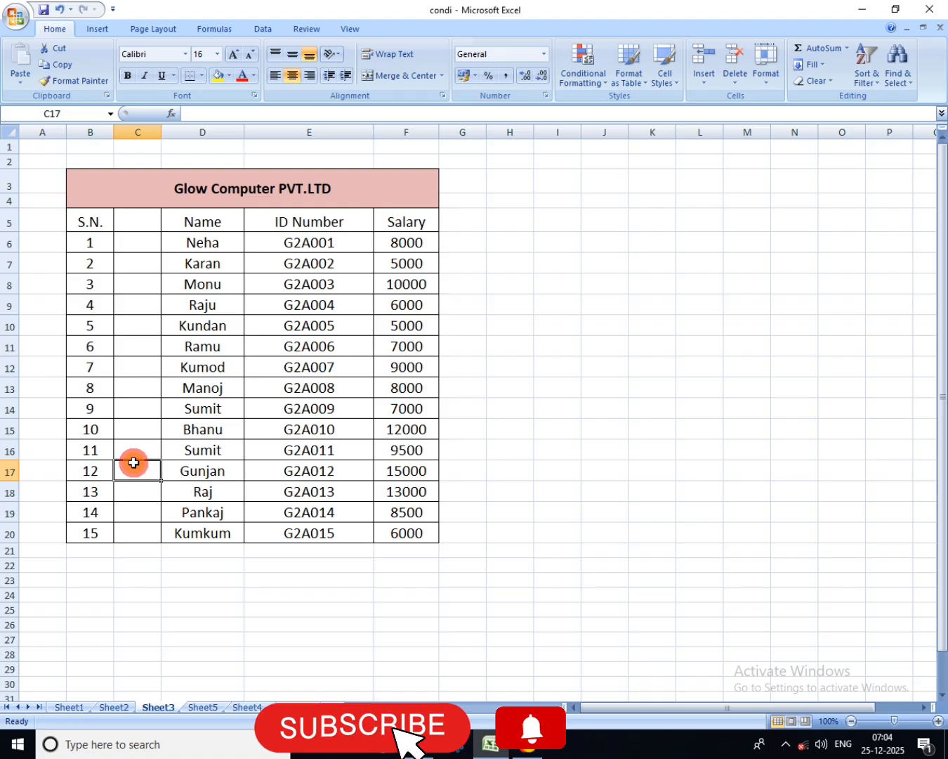
pyautogui.click(731, 83)
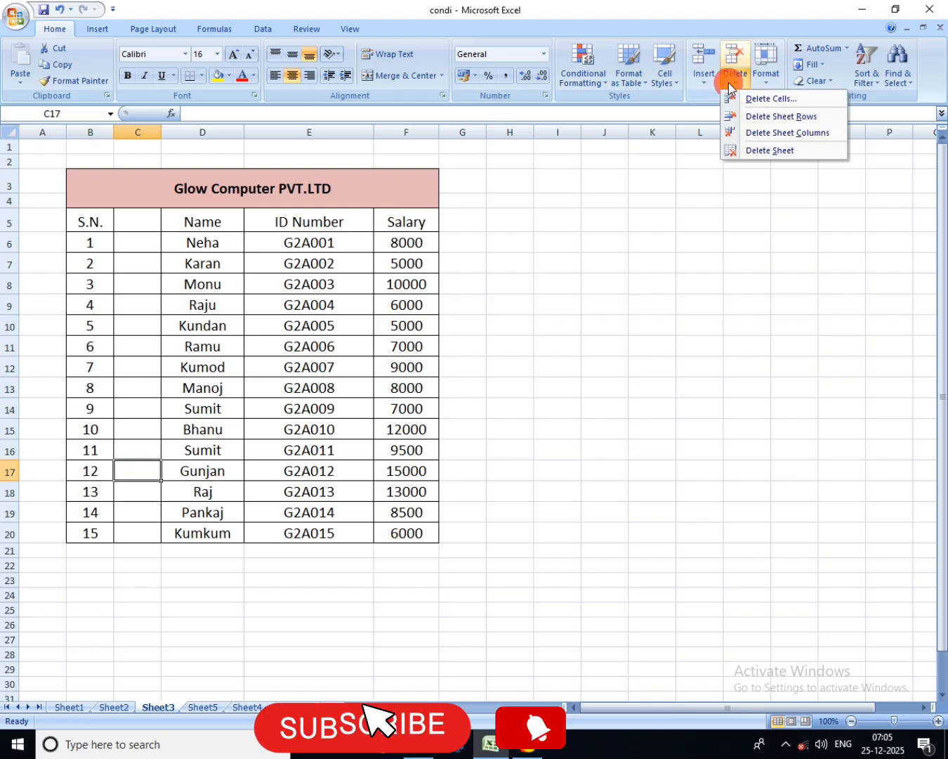
pyautogui.click(776, 134)
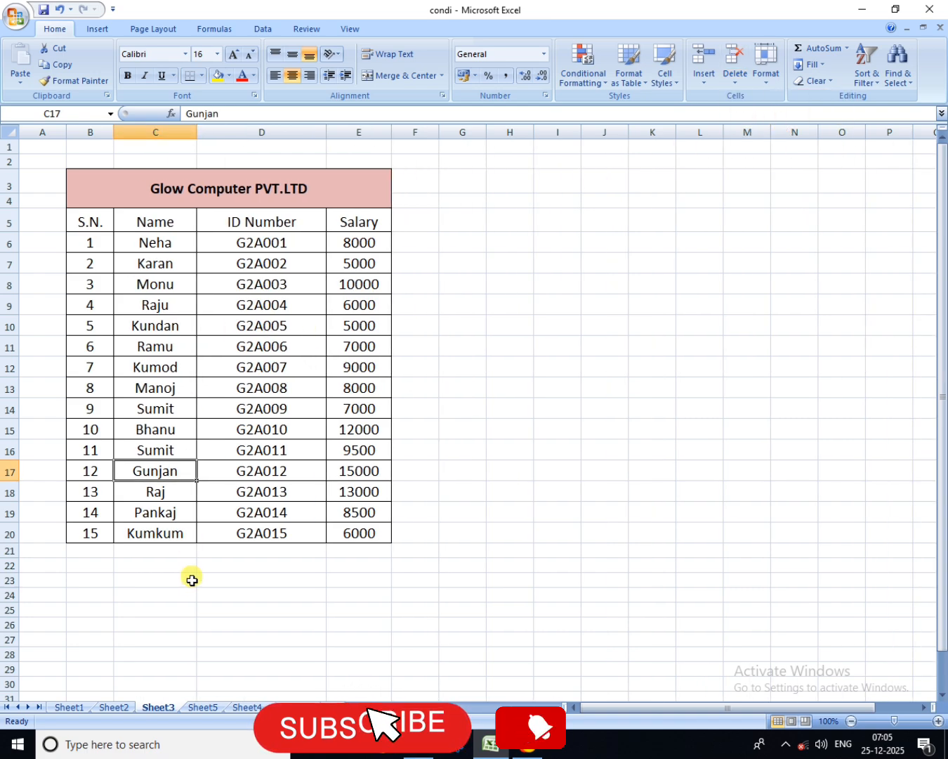
# Step: On Sheet2, delete the blank January cell C7 with the Shift cells up option
pyautogui.click(121, 709)
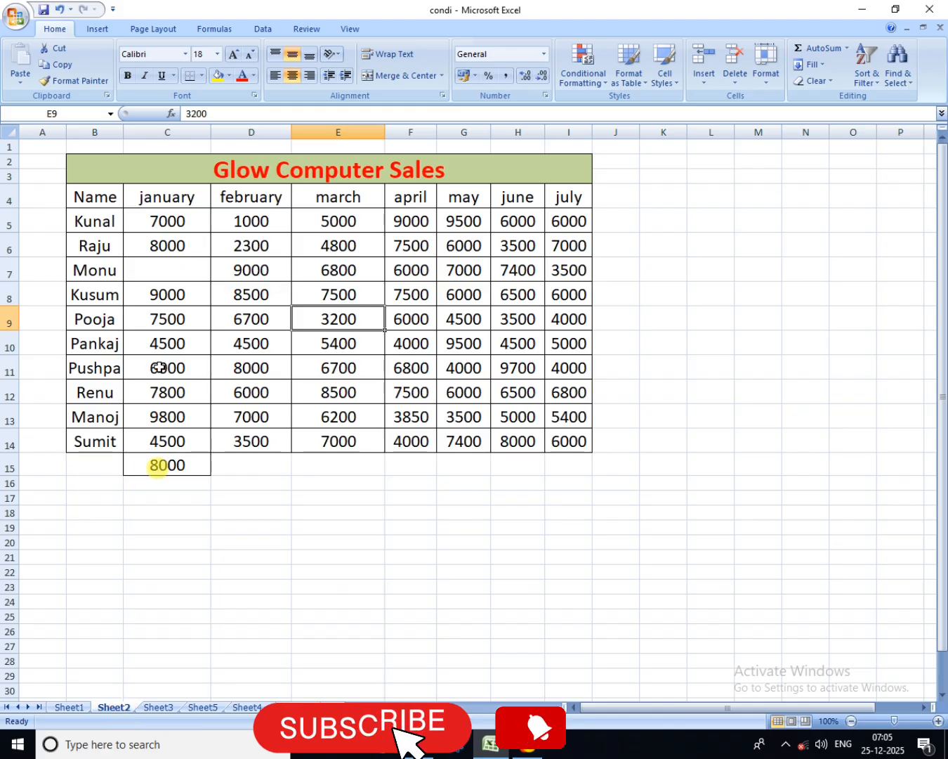
pyautogui.click(158, 274)
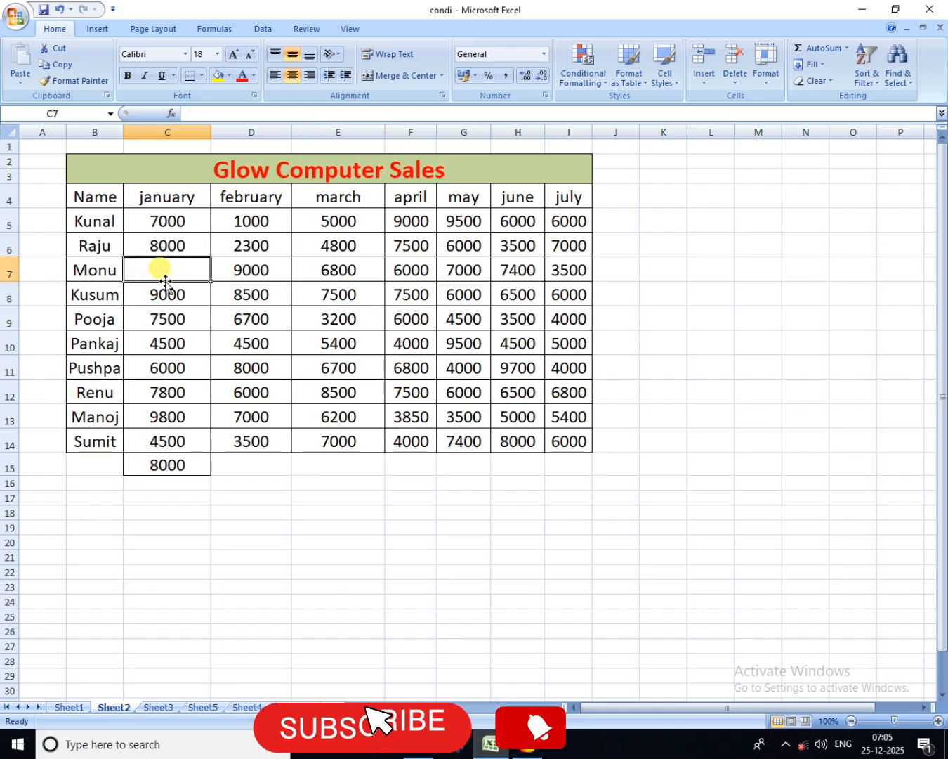
pyautogui.click(704, 83)
pyautogui.click(736, 85)
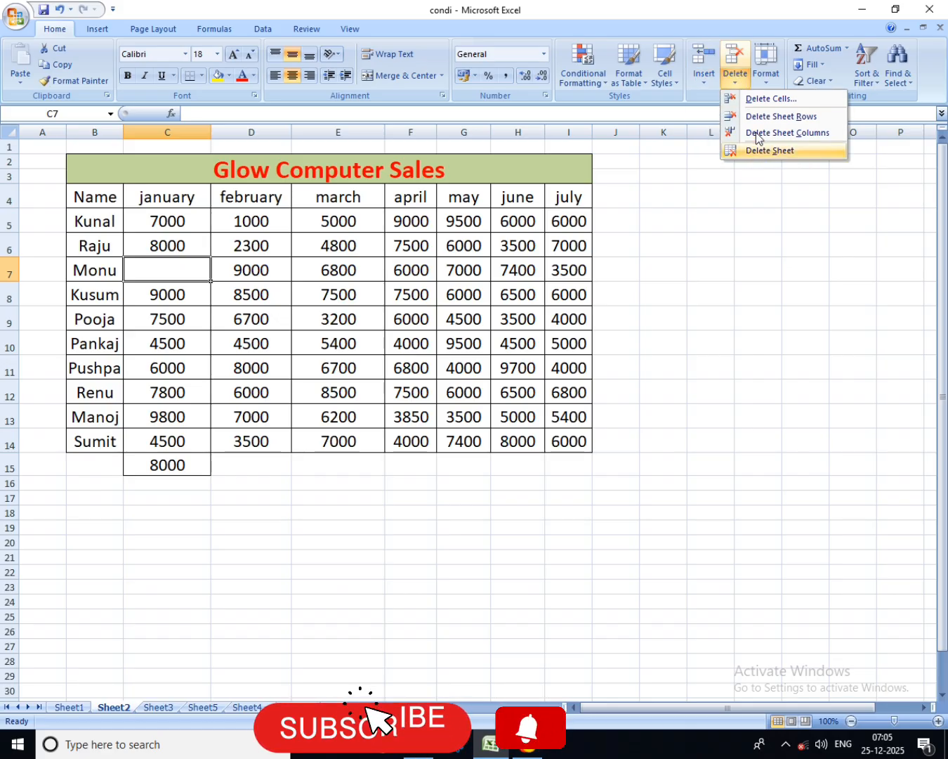
pyautogui.click(767, 99)
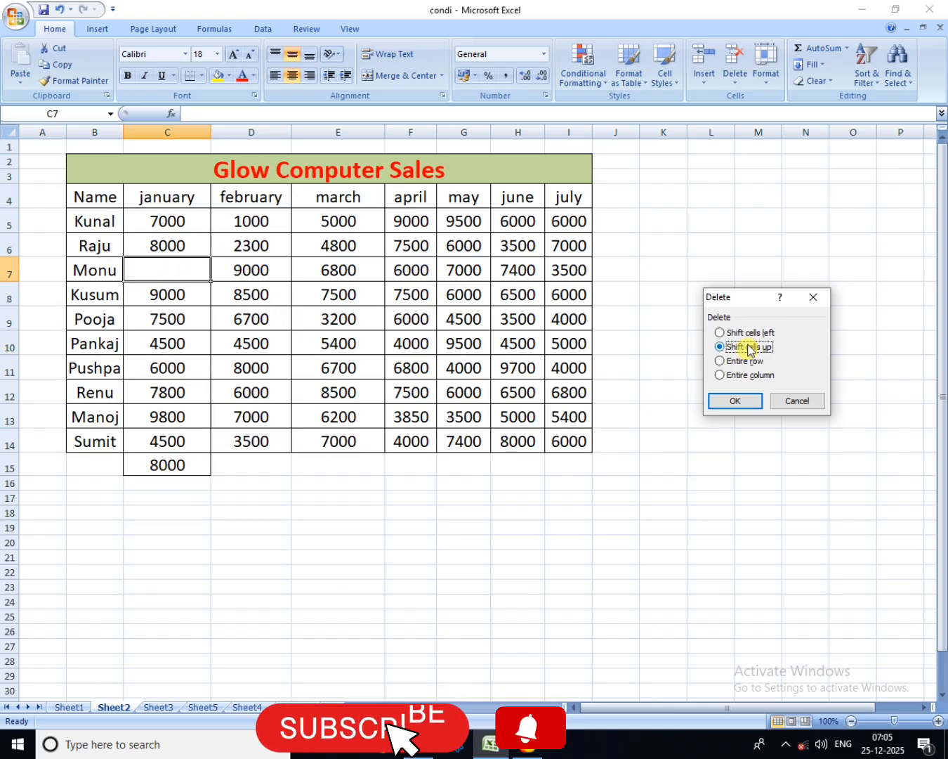
pyautogui.click(735, 401)
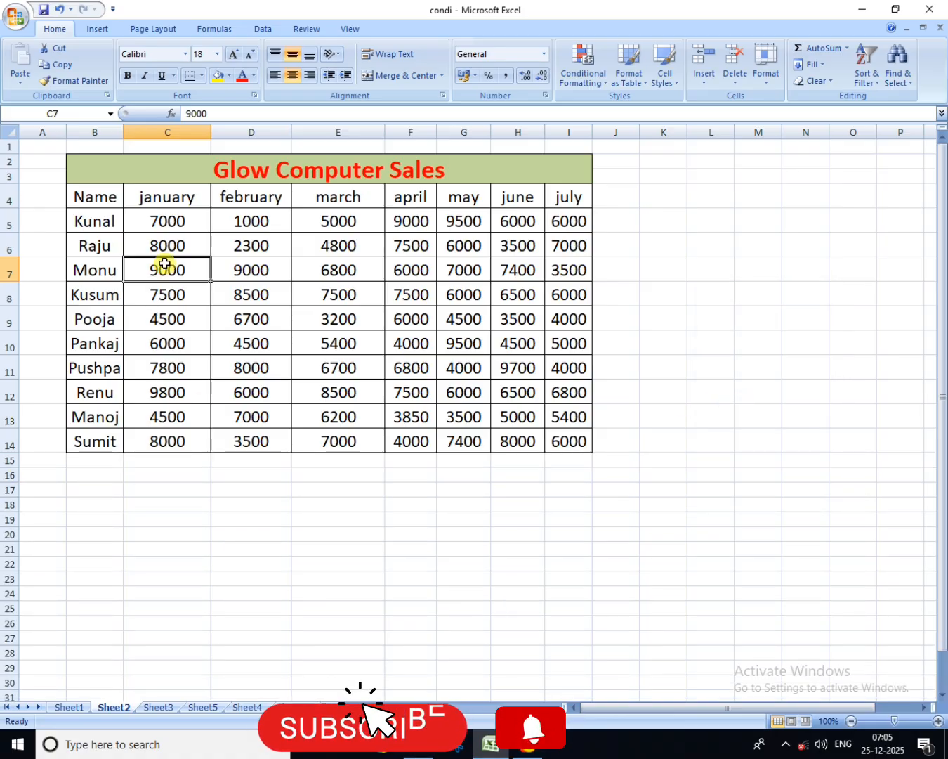
# Step: Check the Delete Sheet command and bring up a blank worksheet after Sheet4
pyautogui.click(735, 77)
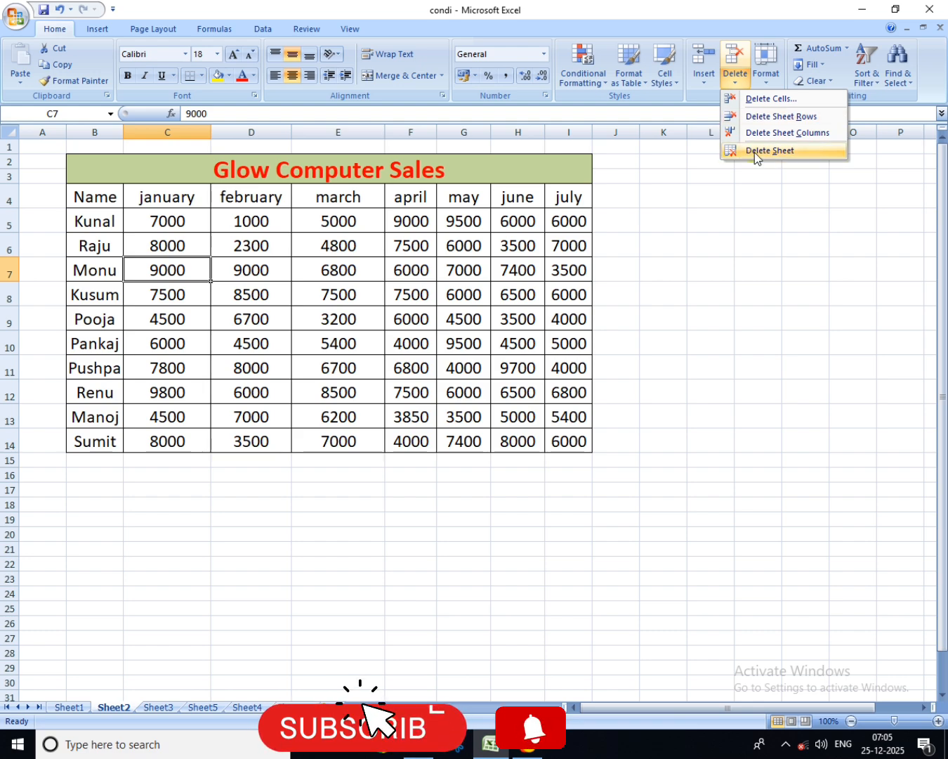
pyautogui.click(287, 707)
pyautogui.click(292, 707)
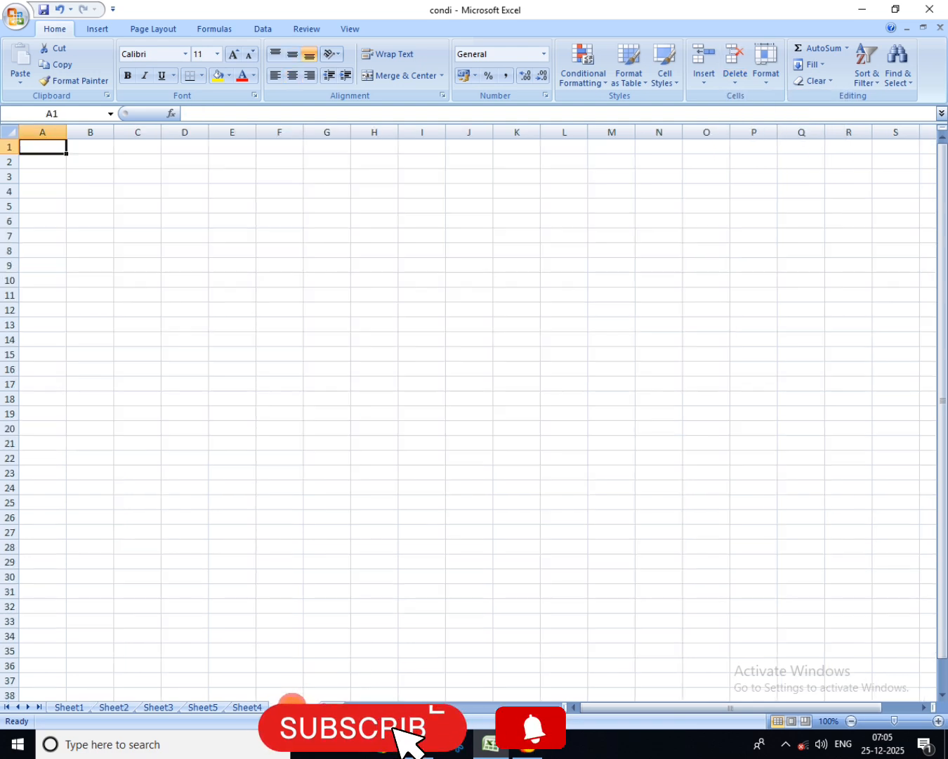